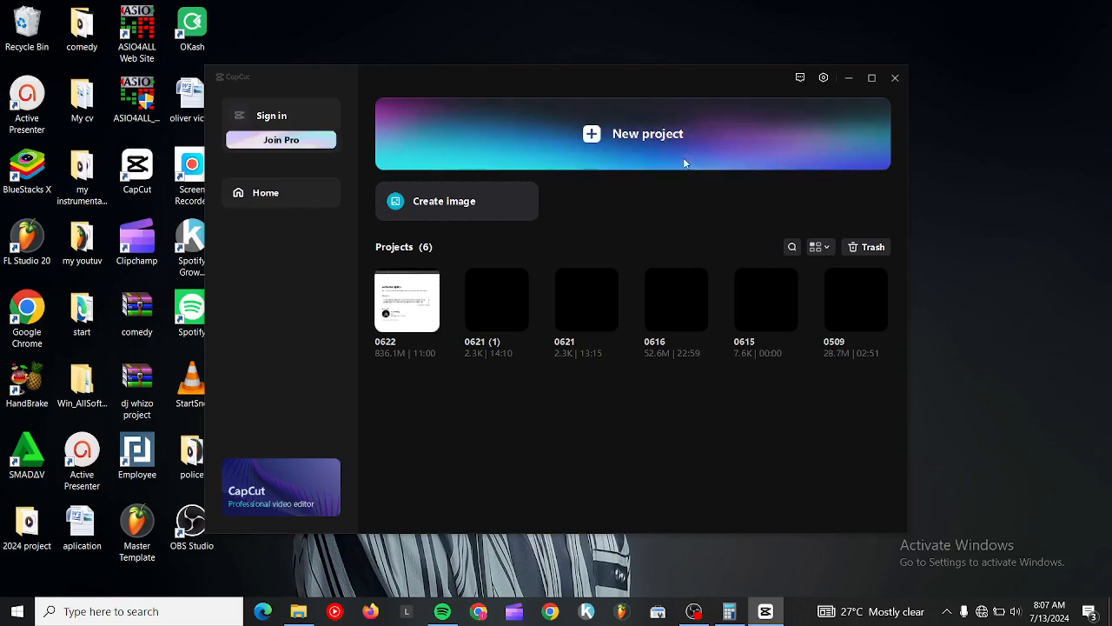
Start a new project and import the "how to mix vocal" video from the Videos folder.
{"action": "left_click", "coordinate": [683, 155]}
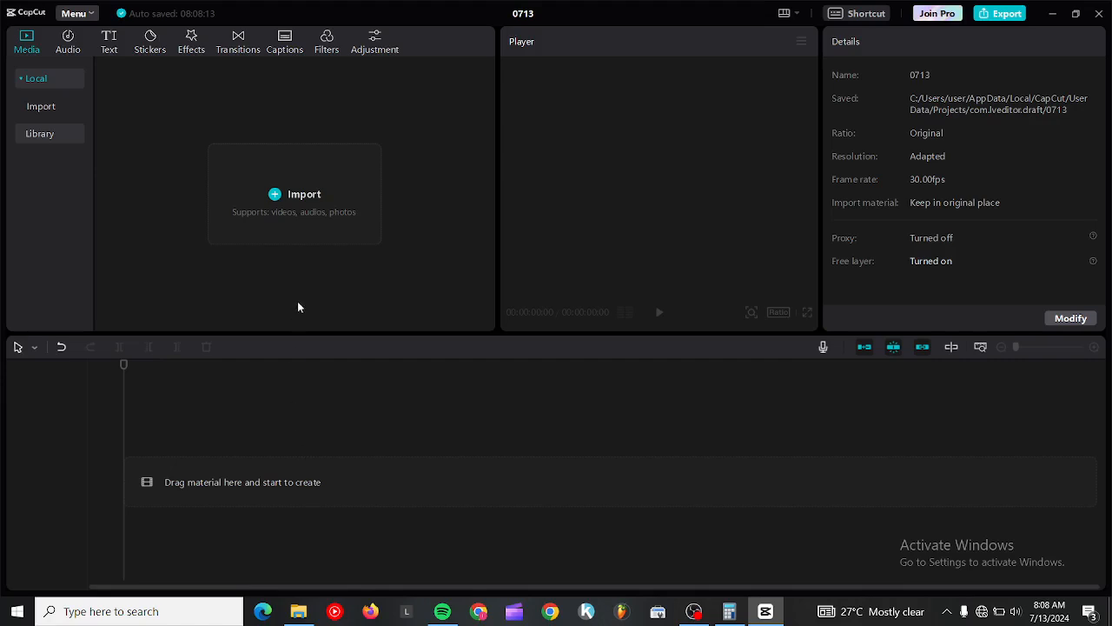
{"action": "left_click", "coordinate": [309, 226]}
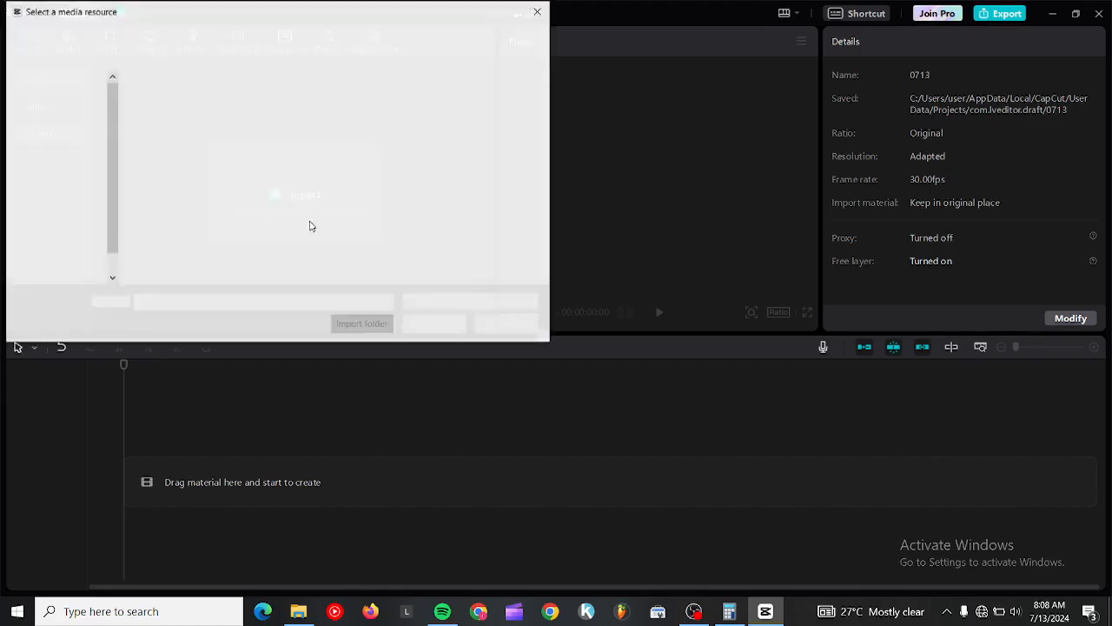
{"action": "scroll", "coordinate": [70, 248], "scroll_direction": "down", "scroll_amount": 2}
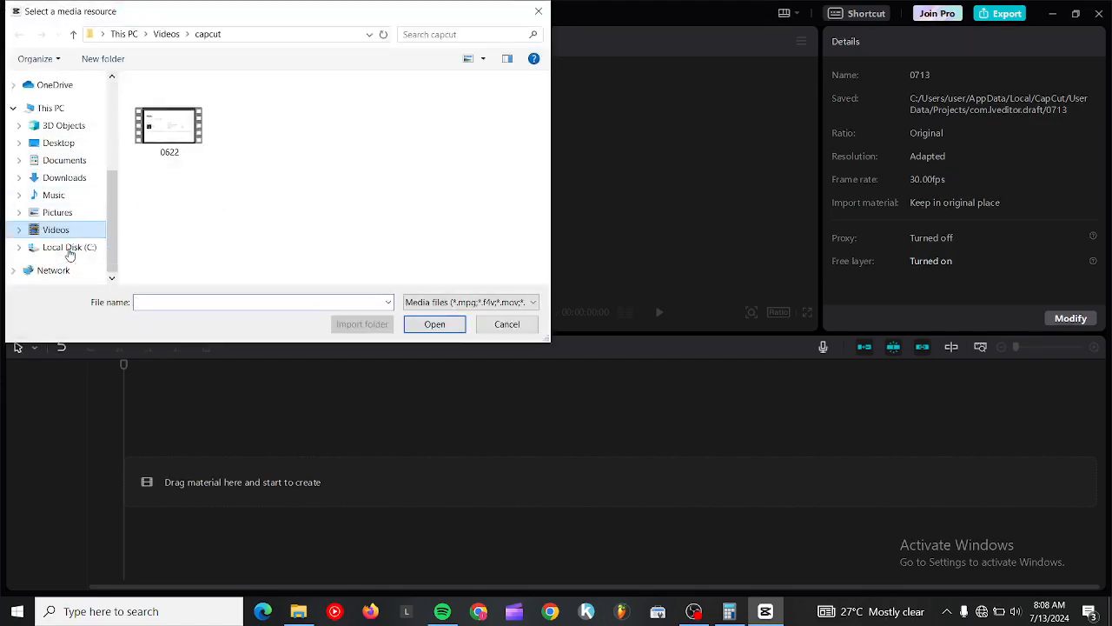
{"action": "left_click", "coordinate": [167, 35]}
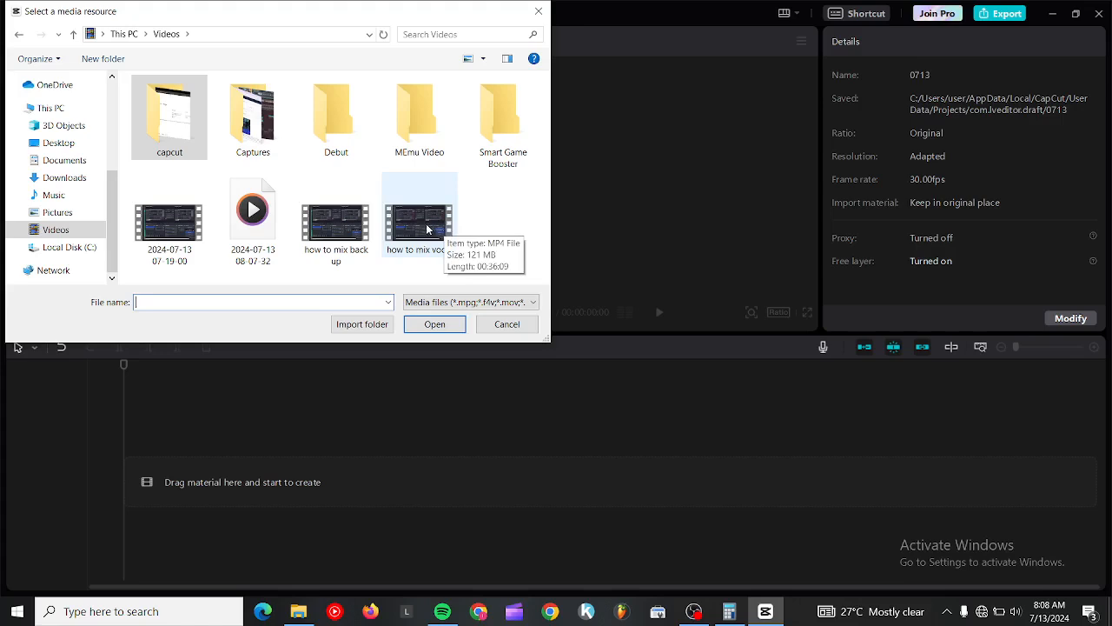
{"action": "double_click", "coordinate": [443, 230]}
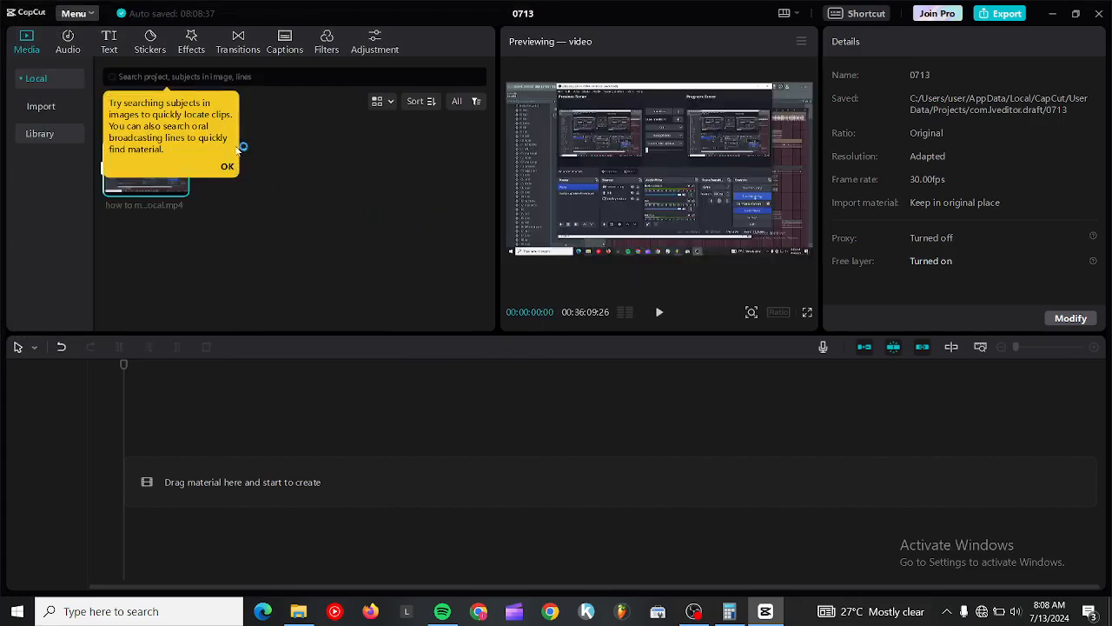
Place the imported "how to mix vocal" clip at the start of the timeline's main track.
{"action": "left_click", "coordinate": [315, 161]}
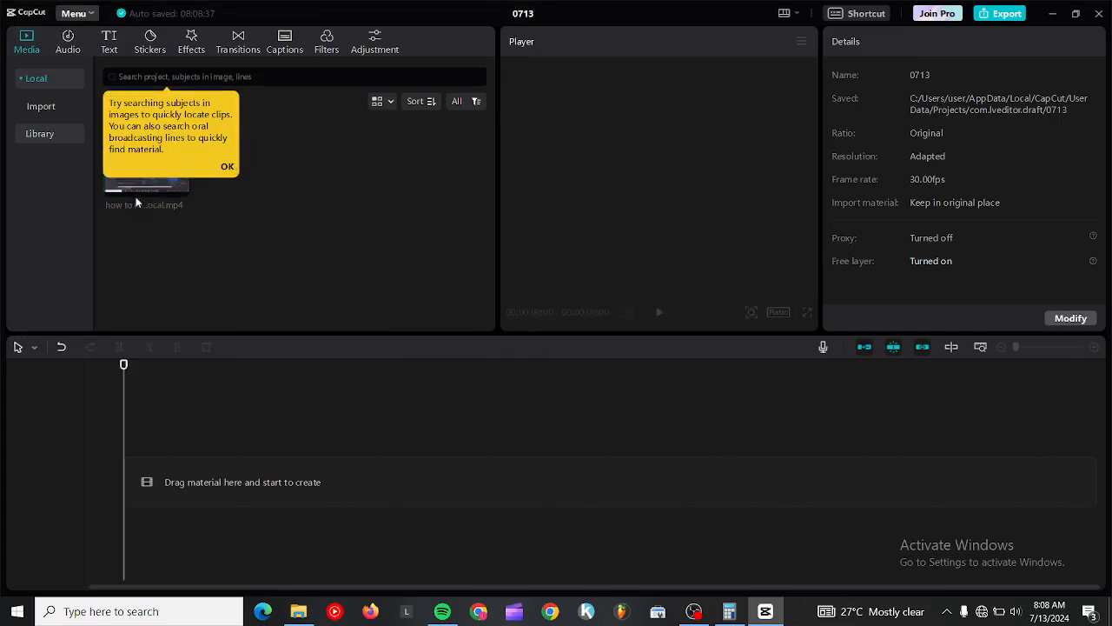
{"action": "left_click_drag", "start_coordinate": [136, 202], "coordinate": [241, 498]}
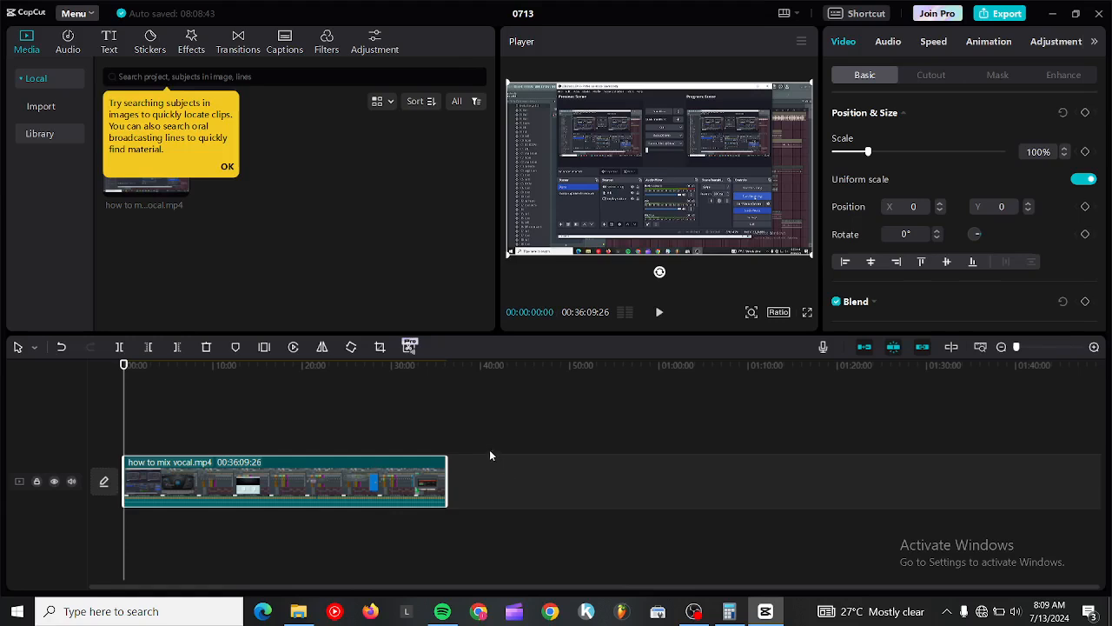
Play the first few seconds of the clip and return the playhead to the start.
{"action": "key", "text": "space"}
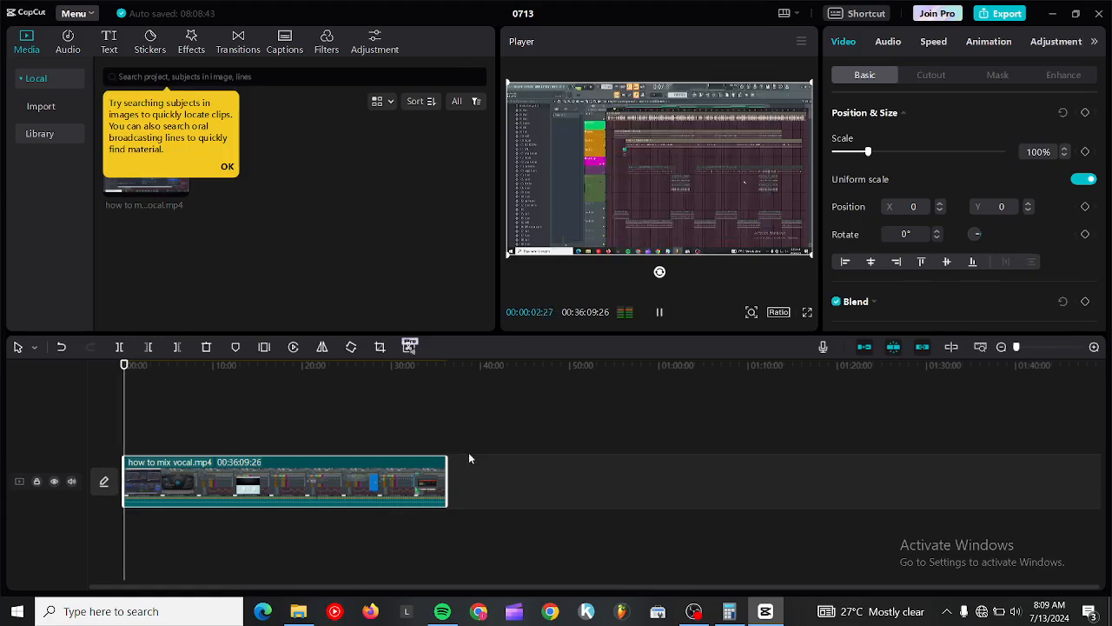
{"action": "left_click", "coordinate": [122, 366]}
{"action": "scroll", "coordinate": [276, 408], "scroll_direction": "up", "scroll_amount": 5}
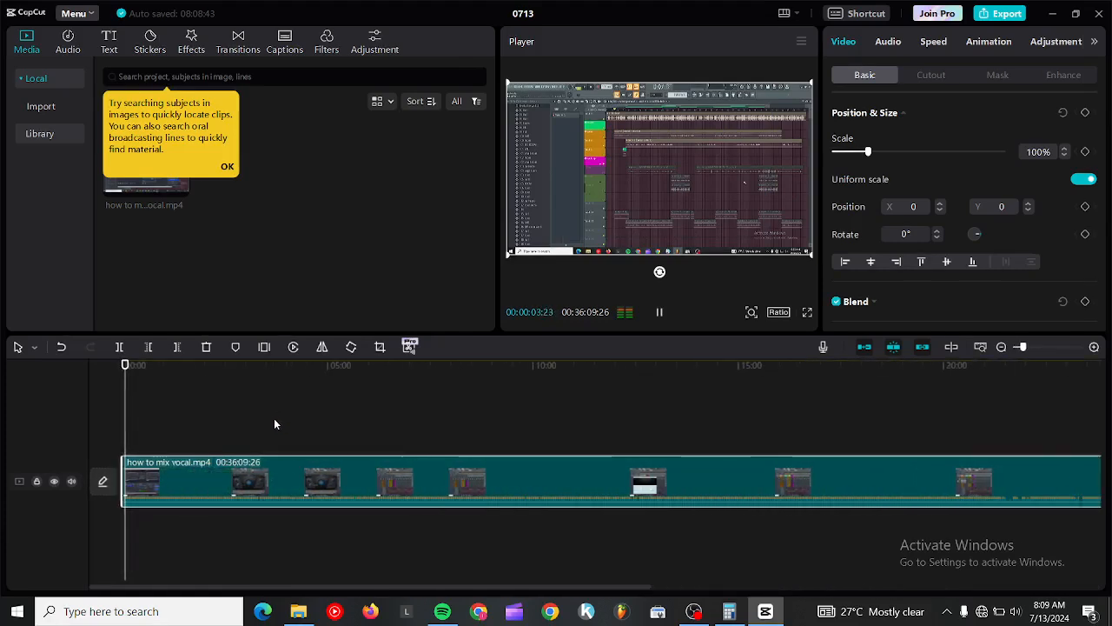
{"action": "key", "text": "space"}
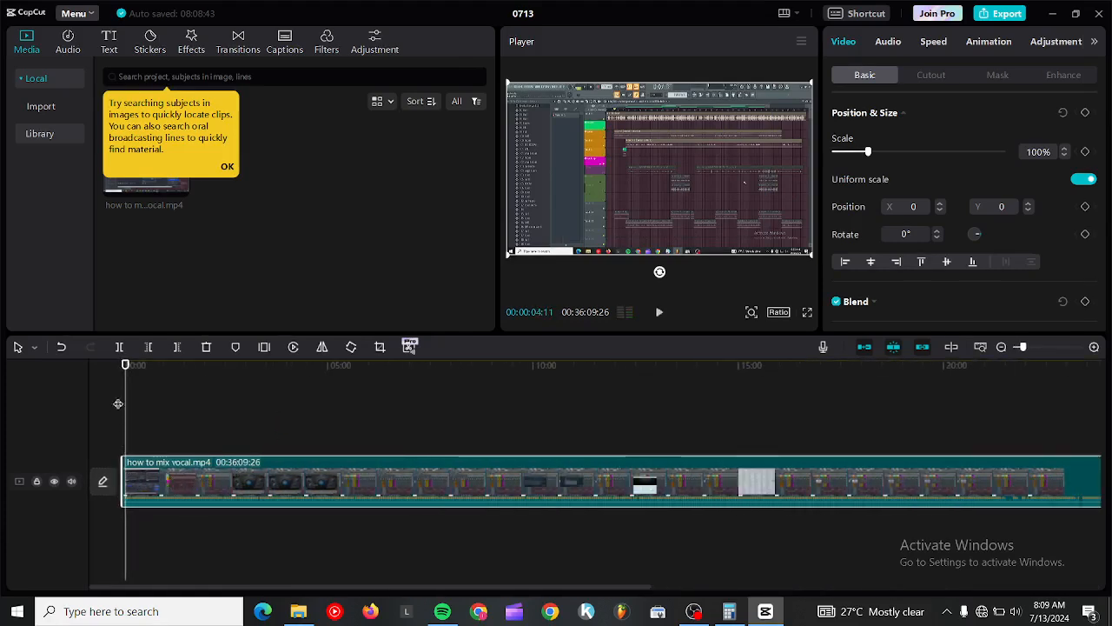
{"action": "left_click", "coordinate": [123, 366]}
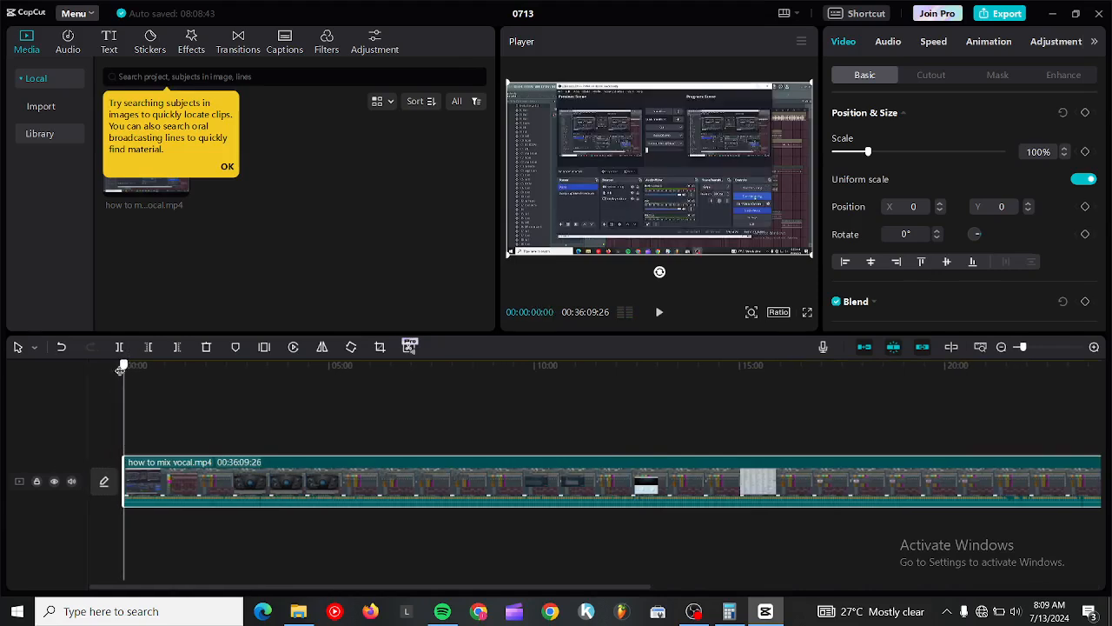
Scrub through the first five minutes of the clip, briefly play it at about 5:24, and check its opening again.
{"action": "left_click_drag", "start_coordinate": [120, 371], "coordinate": [261, 439]}
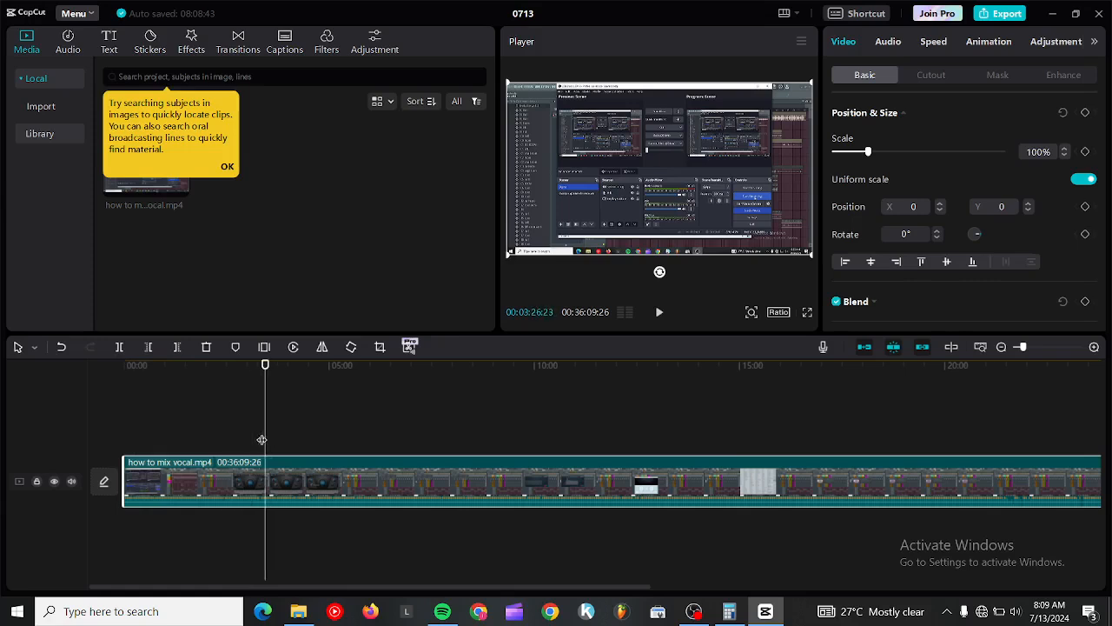
{"action": "left_click", "coordinate": [345, 436]}
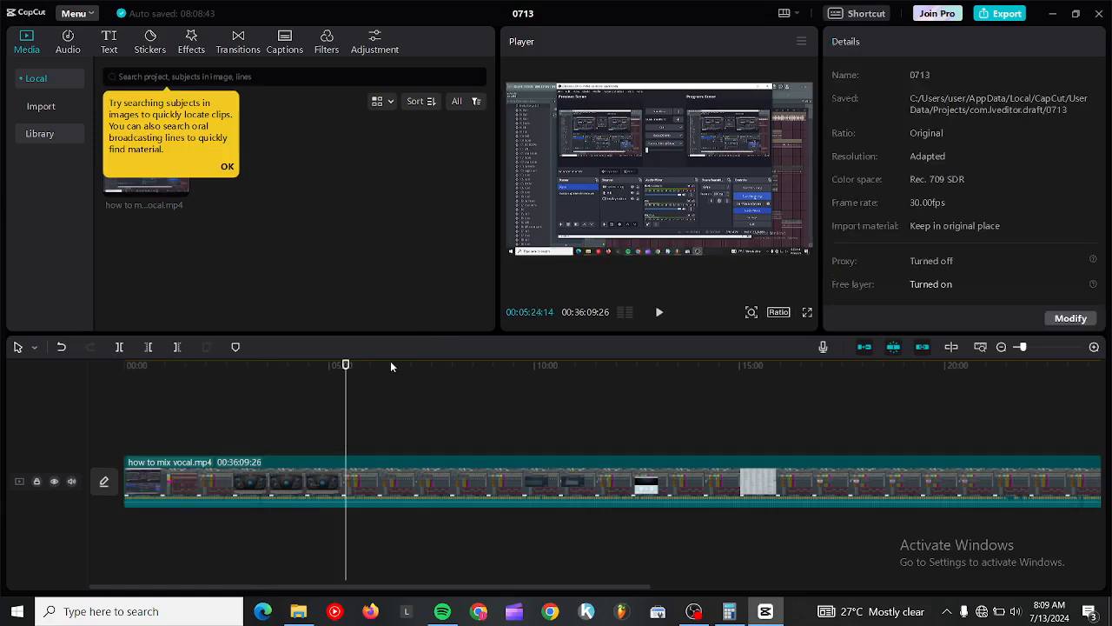
{"action": "key", "text": "space"}
{"action": "left_click", "coordinate": [658, 314]}
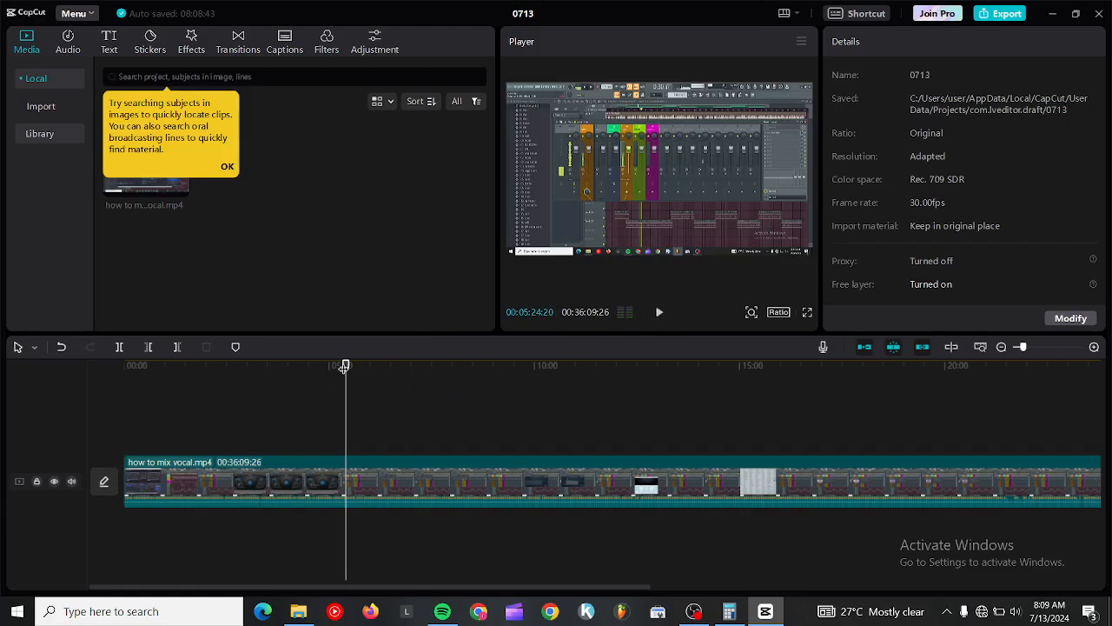
{"action": "left_click_drag", "start_coordinate": [344, 366], "coordinate": [165, 415]}
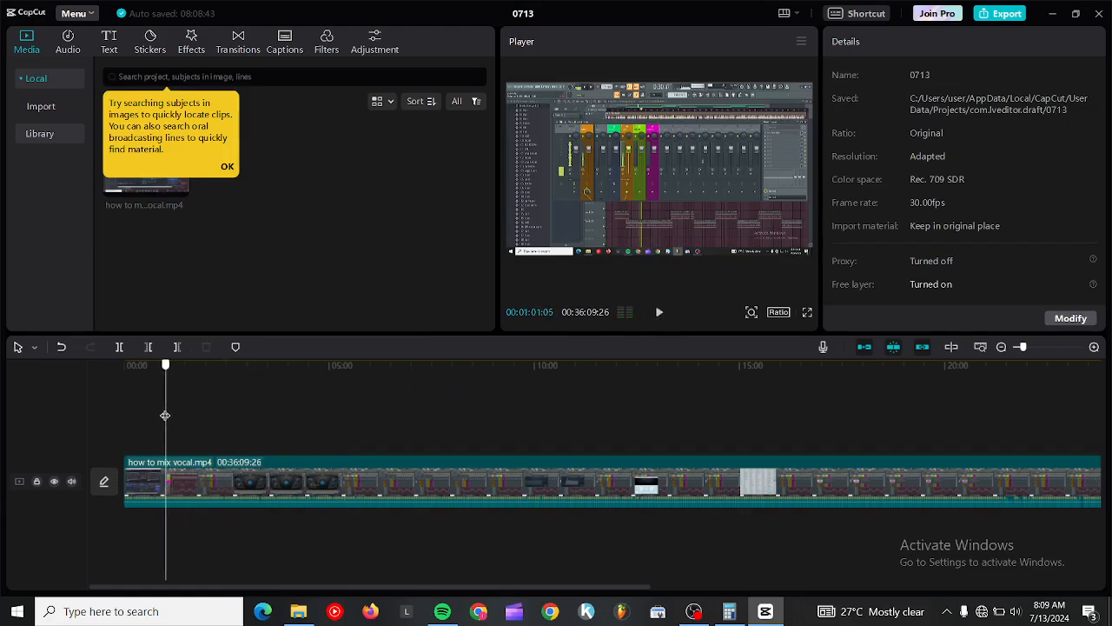
{"action": "left_click_drag", "start_coordinate": [163, 369], "coordinate": [83, 373]}
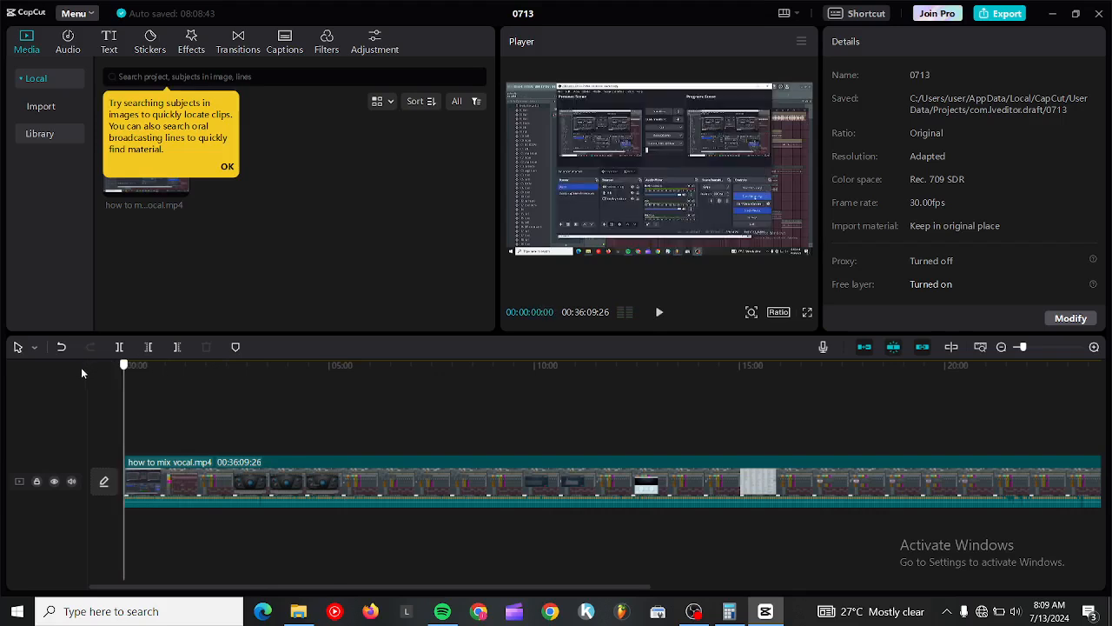
{"action": "key", "text": "space"}
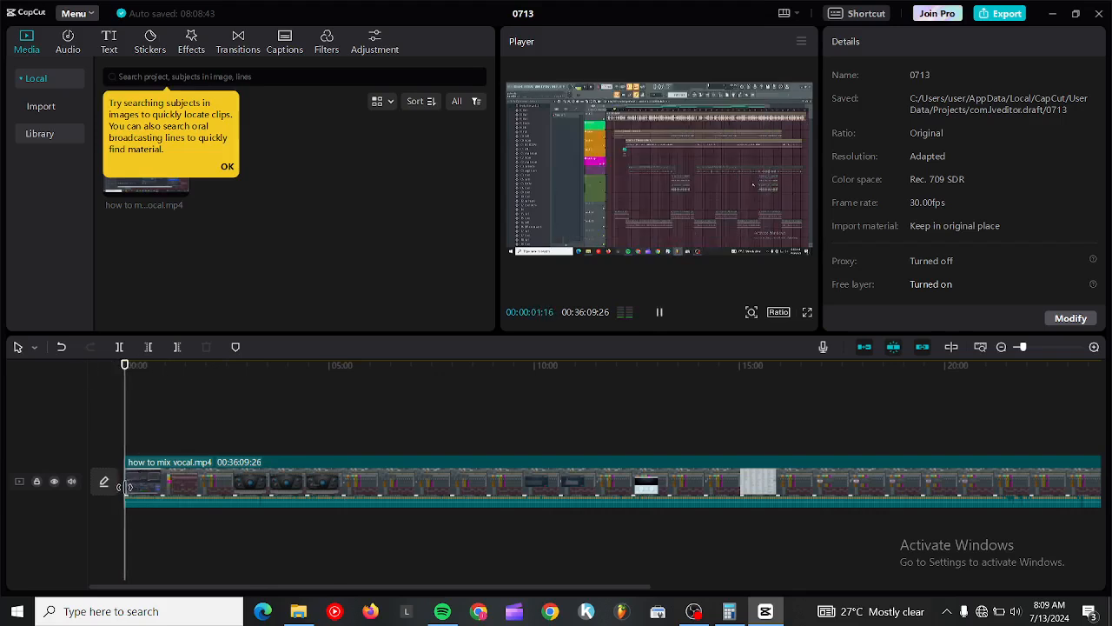
{"action": "key", "text": "space"}
{"action": "left_click", "coordinate": [116, 488]}
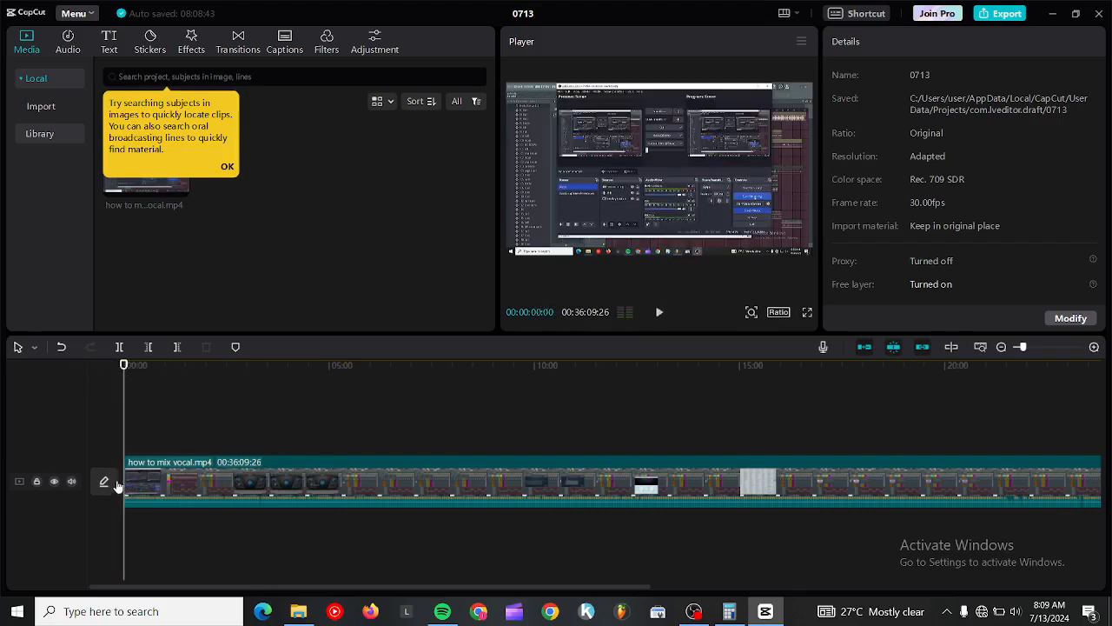
Try trimming about 13 seconds off the clip's beginning by its edge, and extend it back to full length.
{"action": "left_click_drag", "start_coordinate": [129, 476], "coordinate": [139, 476]}
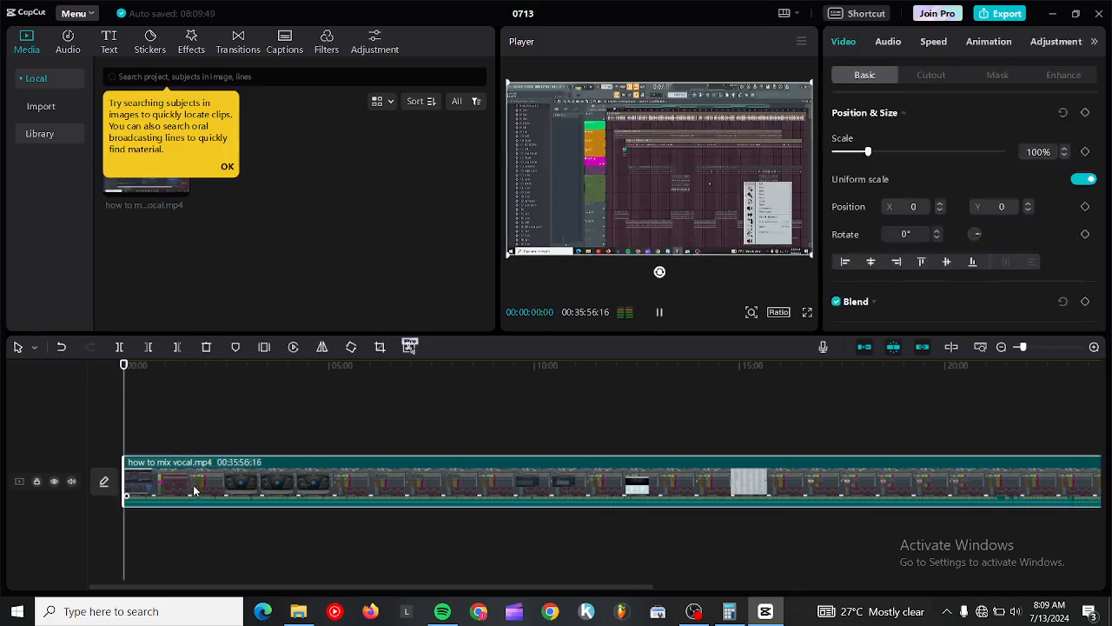
{"action": "left_click_drag", "start_coordinate": [116, 468], "coordinate": [106, 476]}
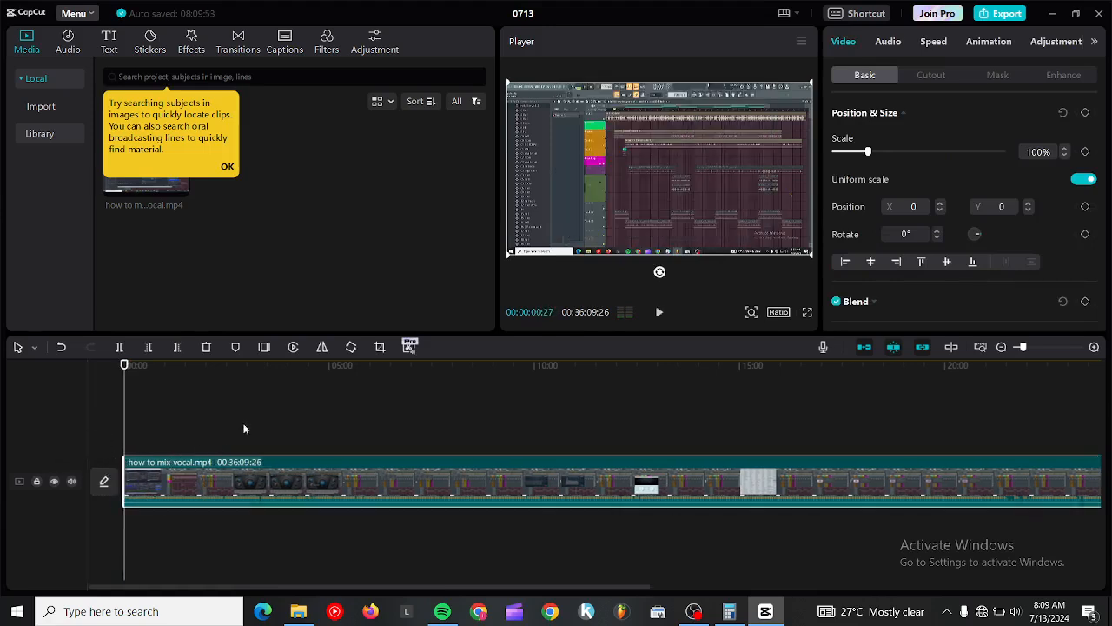
Split the clip at about 1 second (00:00:00:29) and delete the short opening piece.
{"action": "scroll", "coordinate": [244, 426], "scroll_direction": "up", "scroll_amount": 3, "text": "ctrl"}
{"action": "scroll", "coordinate": [252, 431], "scroll_direction": "up", "scroll_amount": 5, "text": "ctrl"}
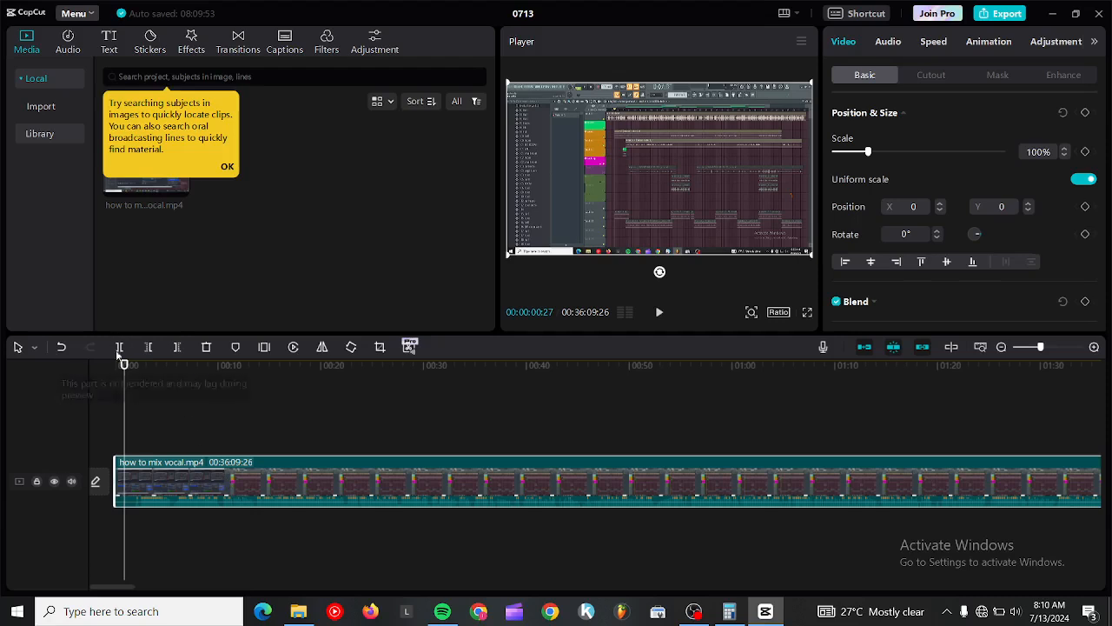
{"action": "left_click_drag", "start_coordinate": [124, 363], "coordinate": [181, 410]}
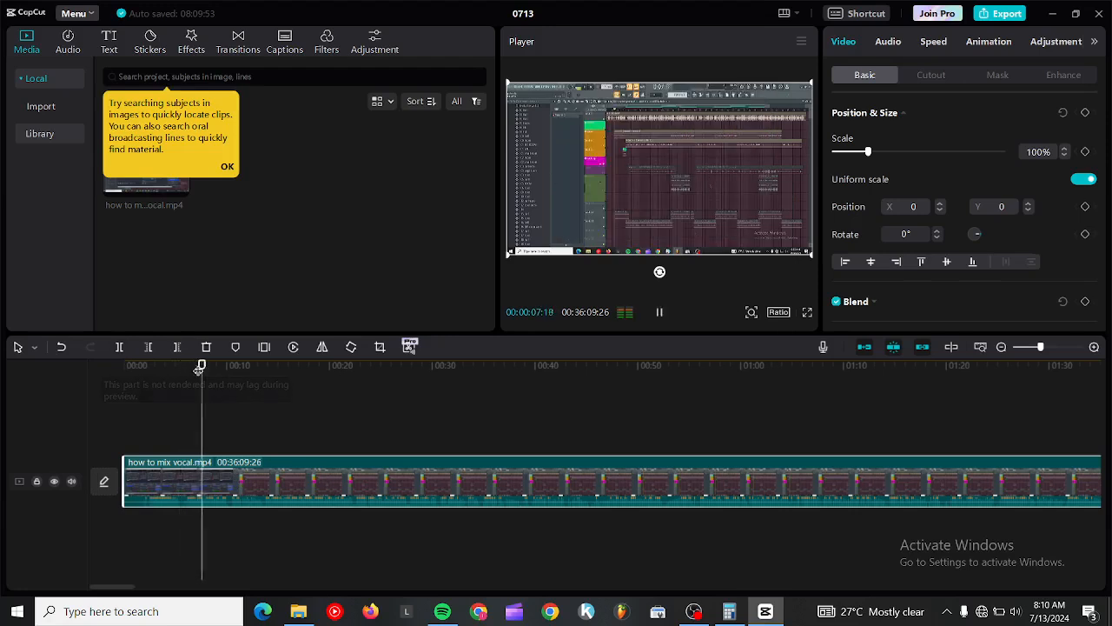
{"action": "left_click_drag", "start_coordinate": [193, 363], "coordinate": [121, 391]}
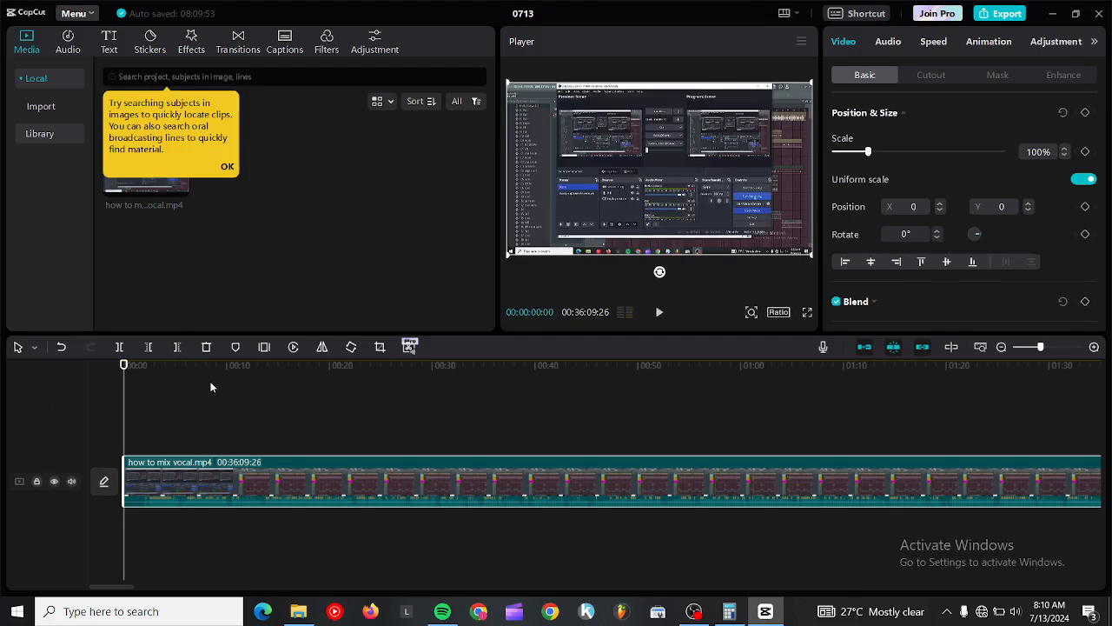
{"action": "left_click", "coordinate": [120, 347]}
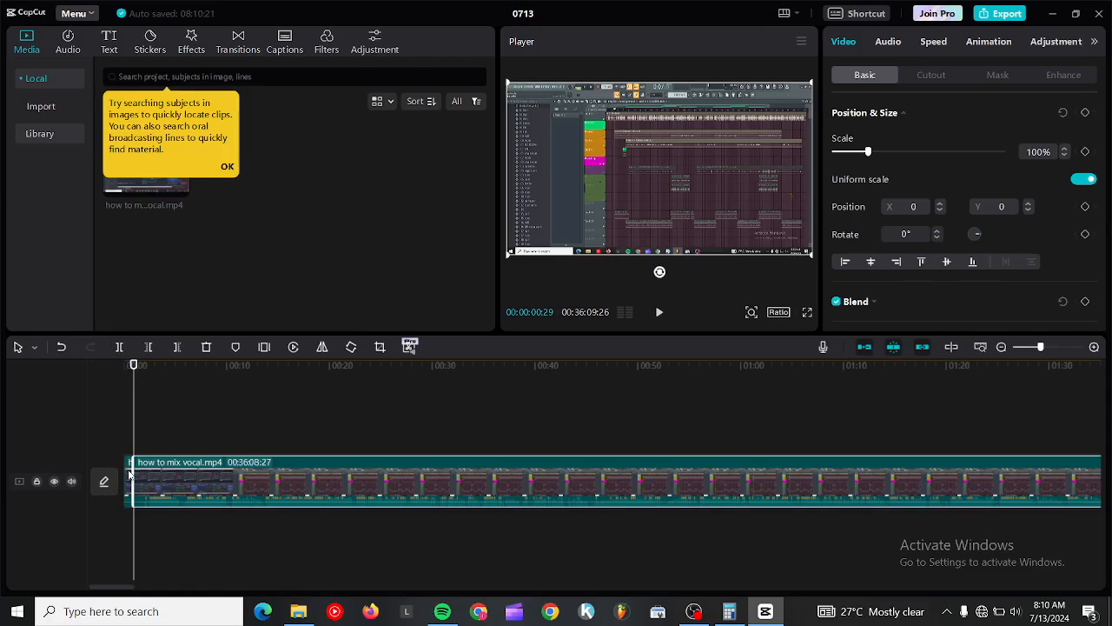
{"action": "left_click", "coordinate": [128, 474]}
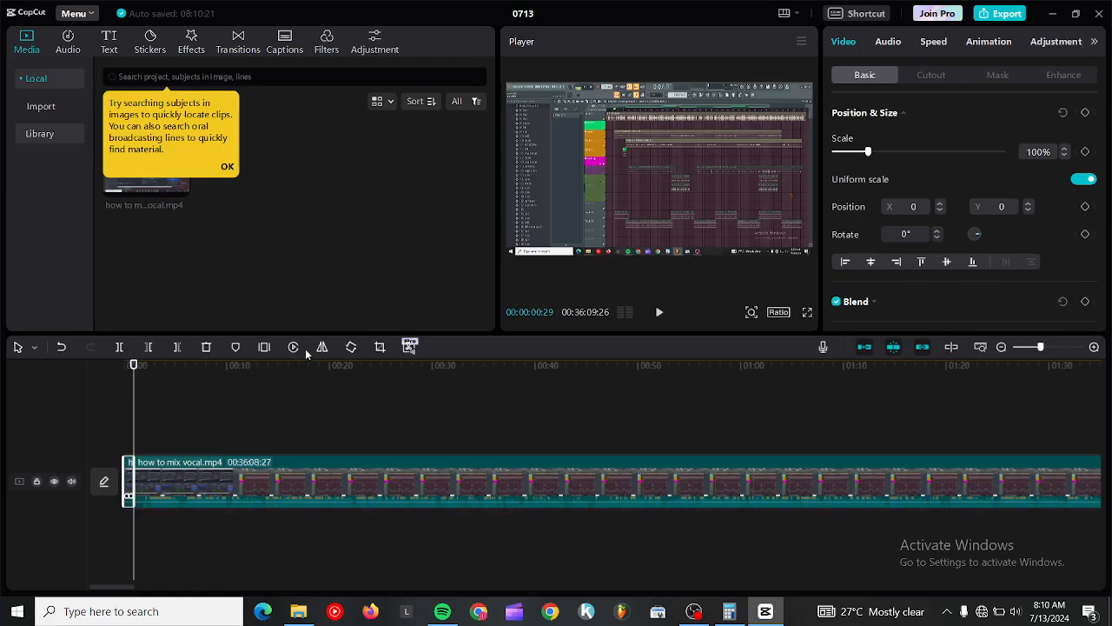
{"action": "left_click", "coordinate": [209, 347]}
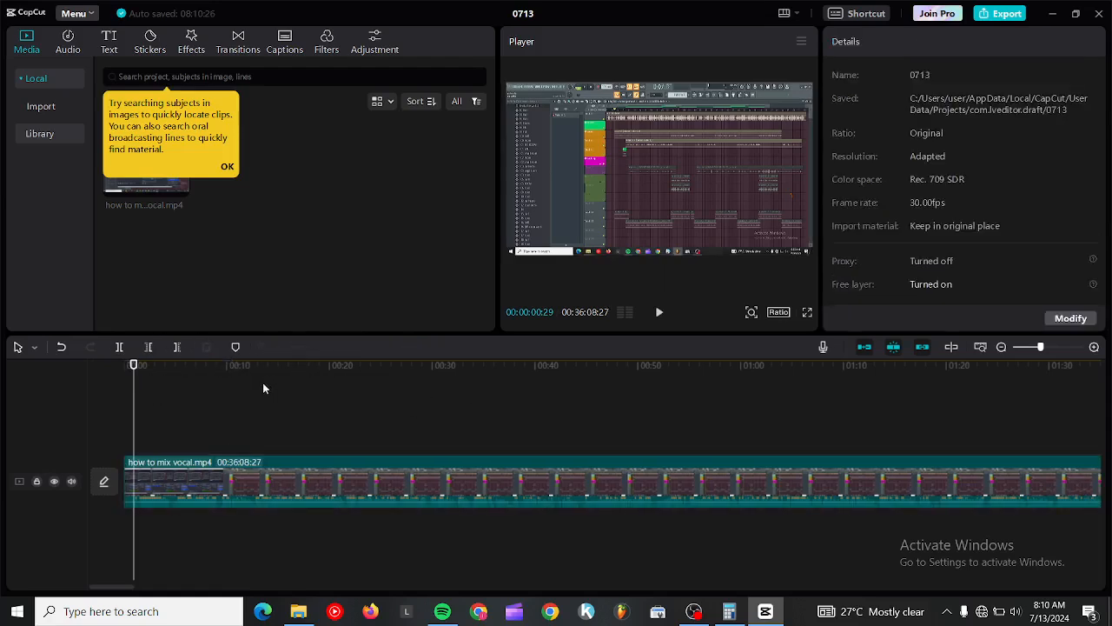
Play the trimmed clip from its start to about 15 seconds.
{"action": "left_click_drag", "start_coordinate": [136, 366], "coordinate": [113, 365]}
{"action": "key", "text": "space"}
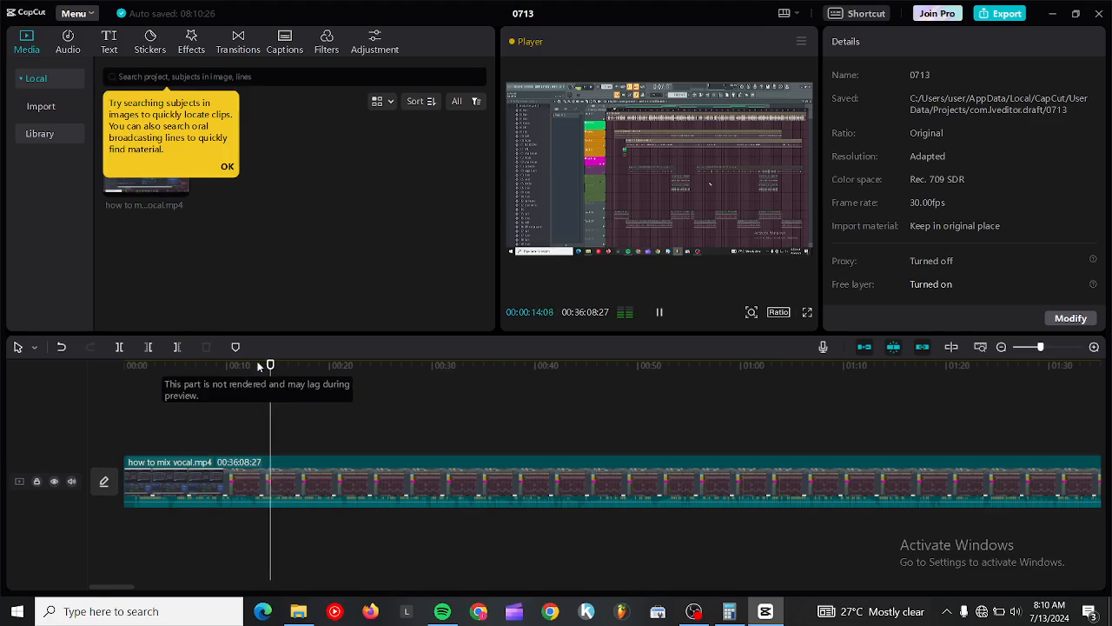
{"action": "key", "text": "space"}
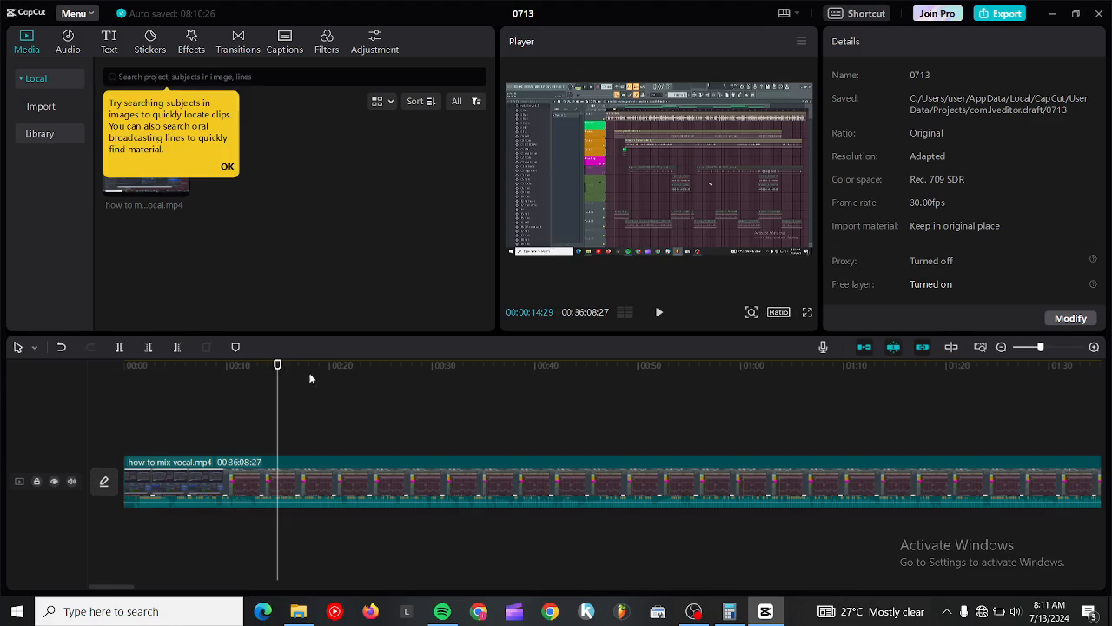
Scrub and play the clip between about 0:50 and 1:17 to check for unwanted parts.
{"action": "left_click_drag", "start_coordinate": [280, 371], "coordinate": [770, 460]}
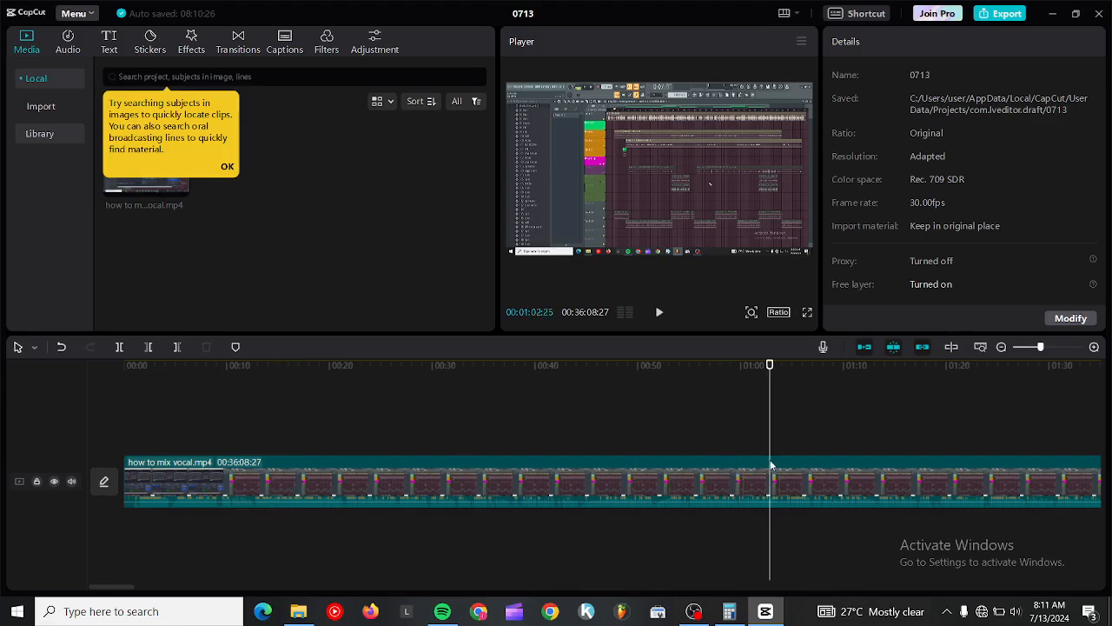
{"action": "key", "text": "space"}
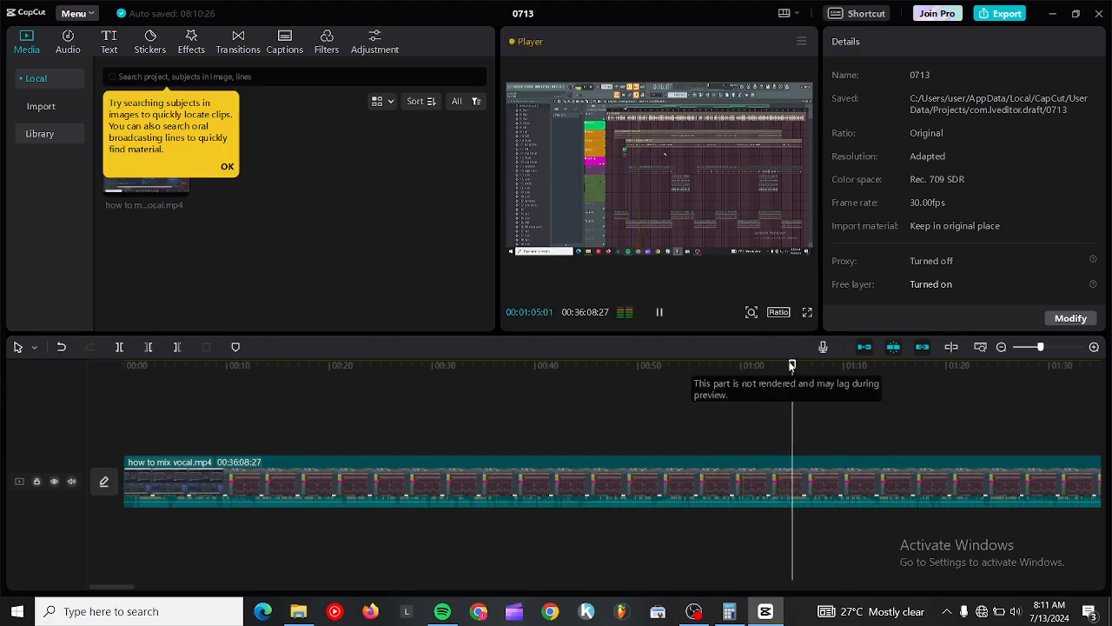
{"action": "left_click_drag", "start_coordinate": [664, 367], "coordinate": [616, 373]}
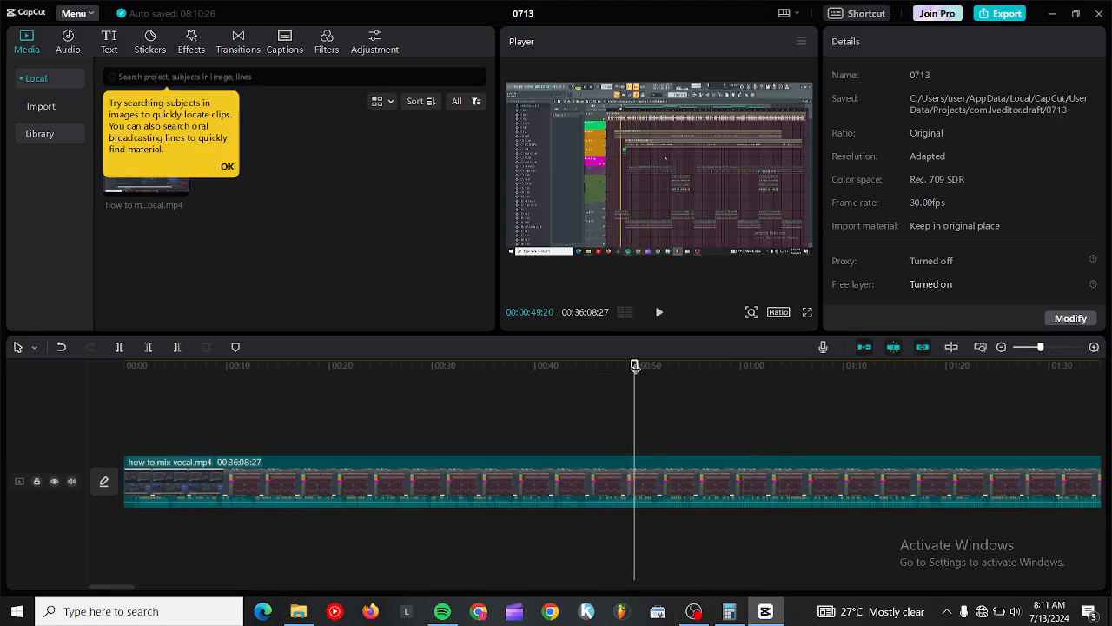
{"action": "left_click_drag", "start_coordinate": [637, 364], "coordinate": [692, 398]}
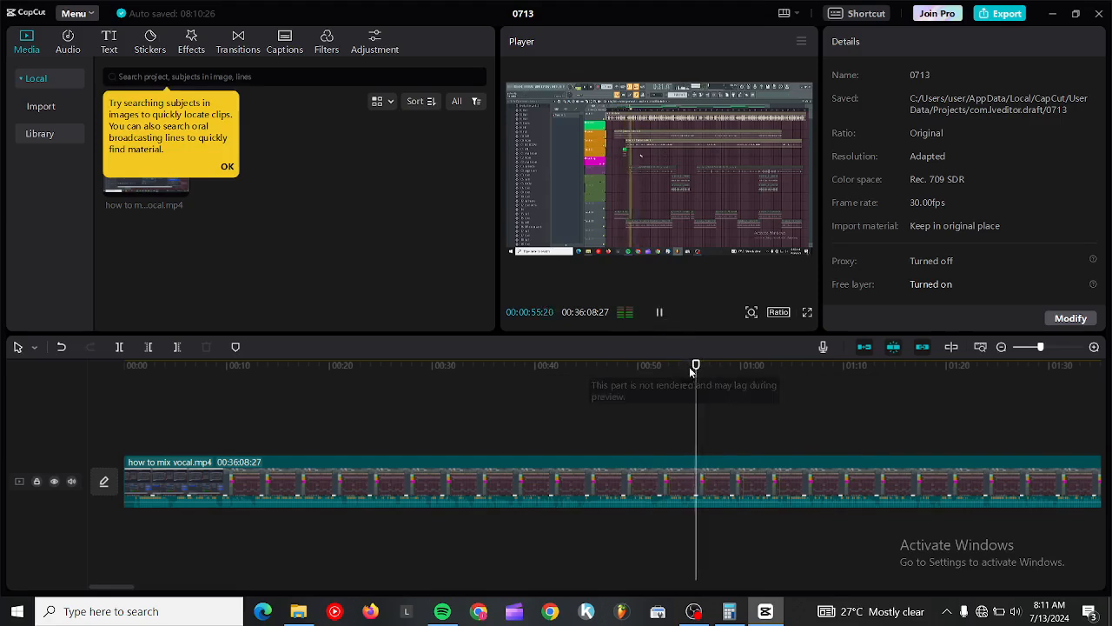
{"action": "left_click", "coordinate": [772, 418]}
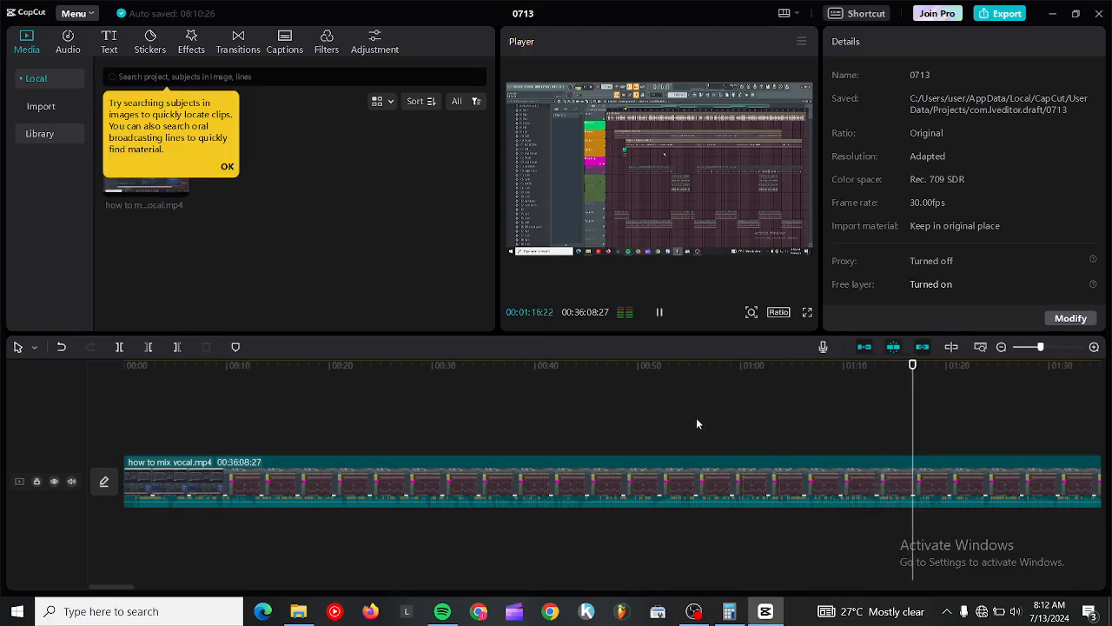
Scan the recording from about 1:18 to 27:55, stopping at several points to look for parts to cut.
{"action": "scroll", "coordinate": [706, 429], "scroll_direction": "up", "scroll_amount": 1}
{"action": "scroll", "coordinate": [707, 430], "scroll_direction": "down", "scroll_amount": 2}
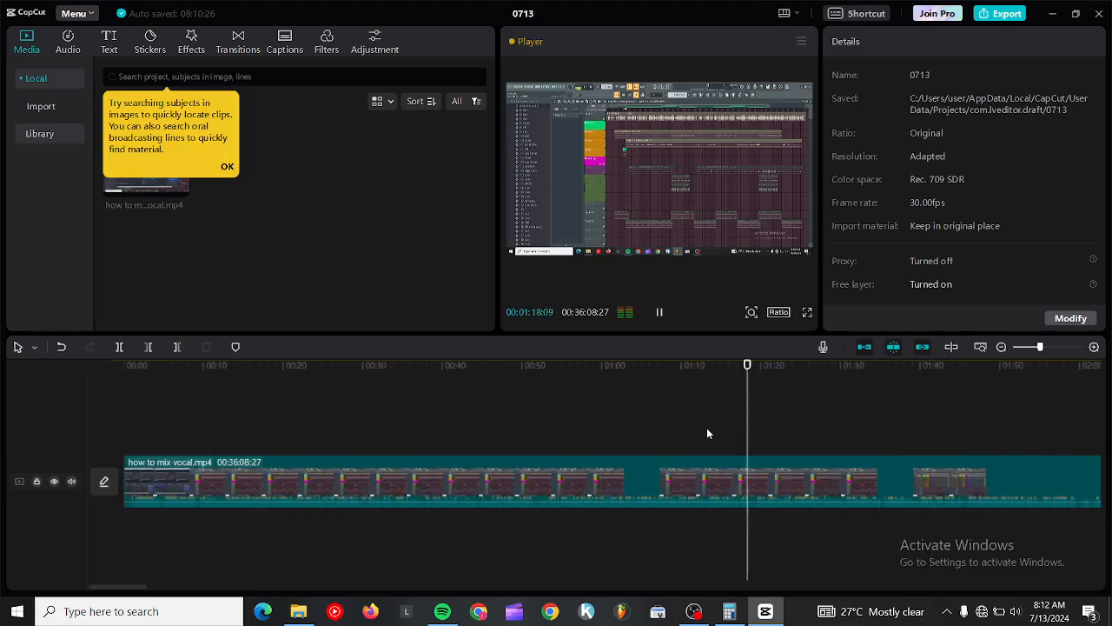
{"action": "scroll", "coordinate": [706, 428], "scroll_direction": "down", "scroll_amount": 3}
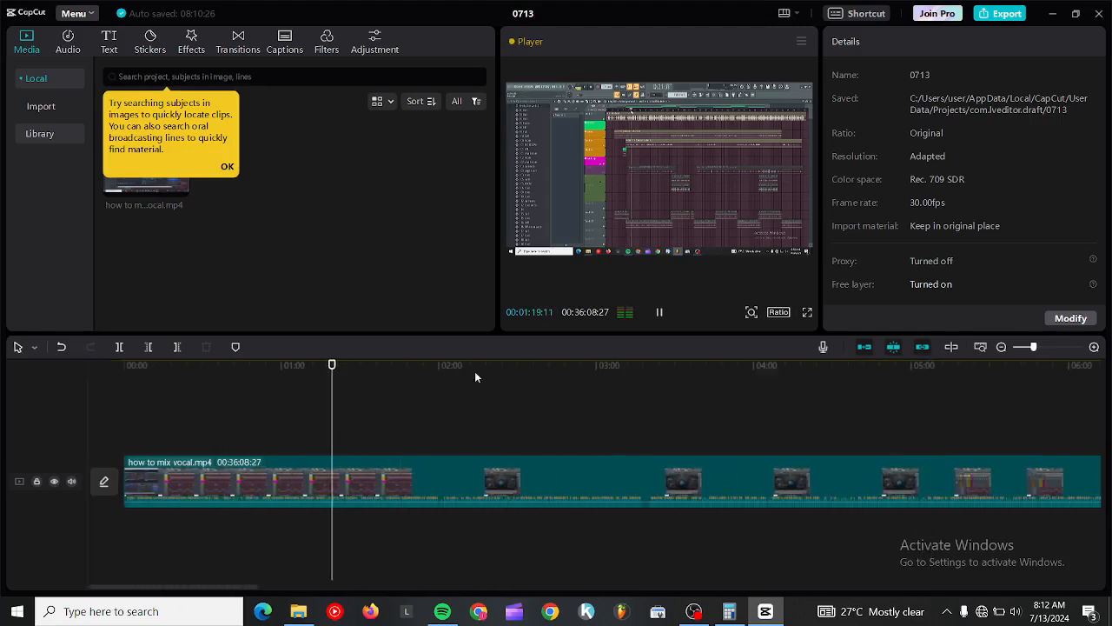
{"action": "left_click", "coordinate": [368, 365]}
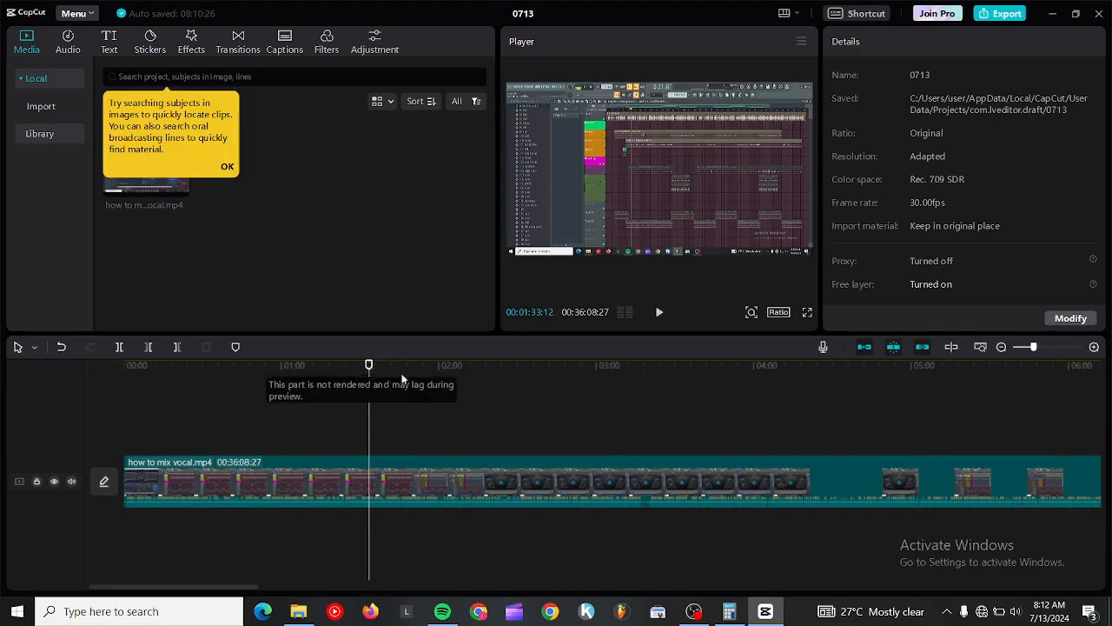
{"action": "left_click_drag", "start_coordinate": [401, 375], "coordinate": [993, 470]}
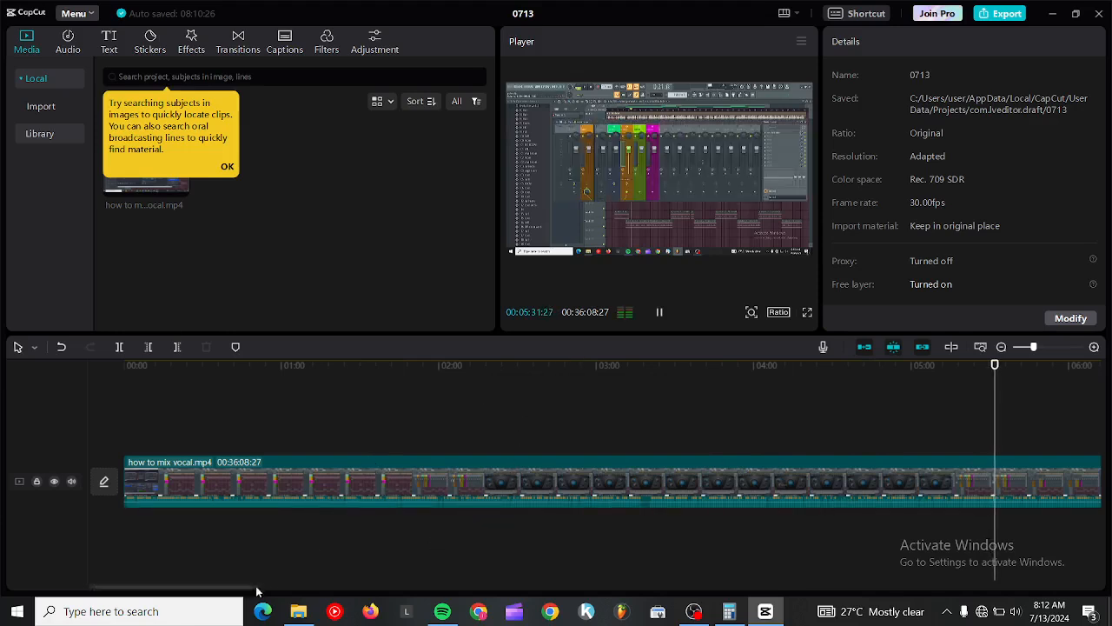
{"action": "left_click_drag", "start_coordinate": [257, 587], "coordinate": [398, 621]}
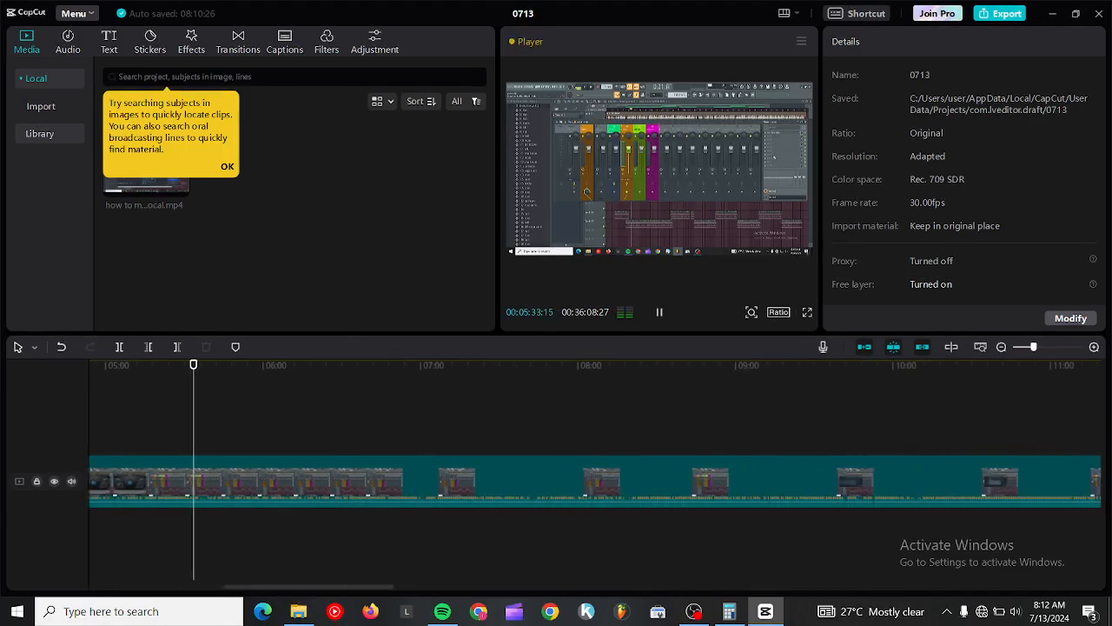
{"action": "left_click", "coordinate": [641, 364]}
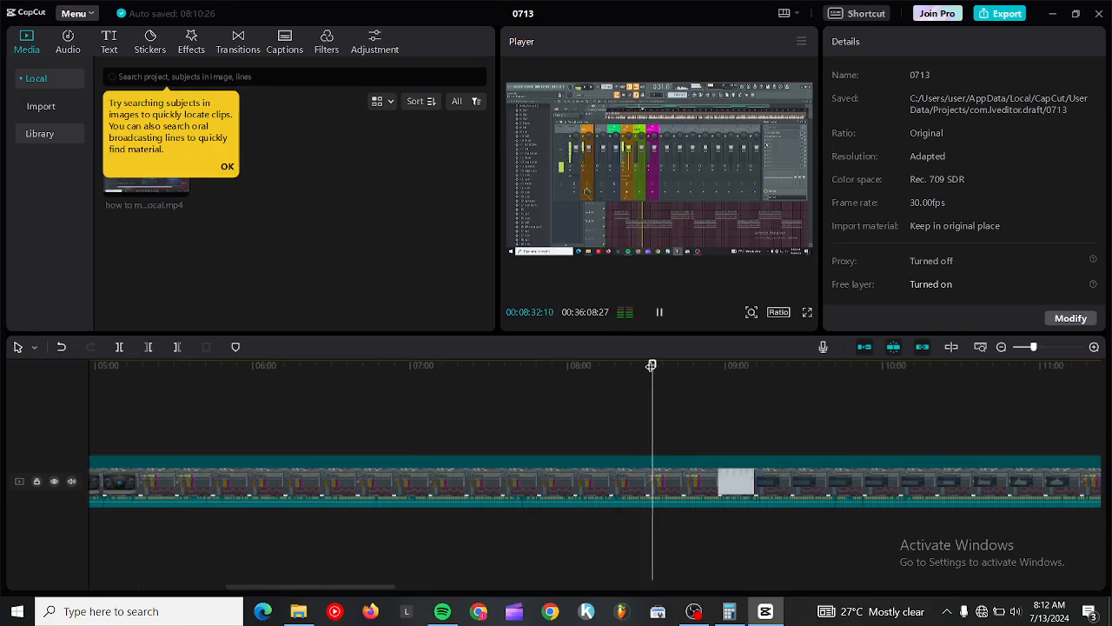
{"action": "left_click_drag", "start_coordinate": [651, 366], "coordinate": [723, 435]}
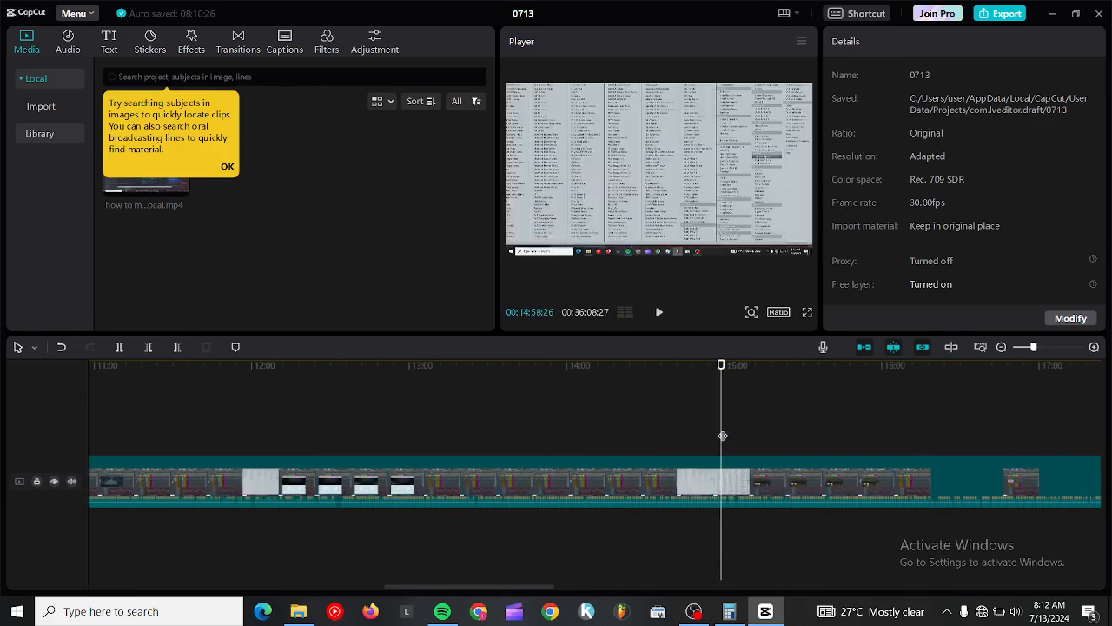
{"action": "left_click_drag", "start_coordinate": [721, 366], "coordinate": [879, 528]}
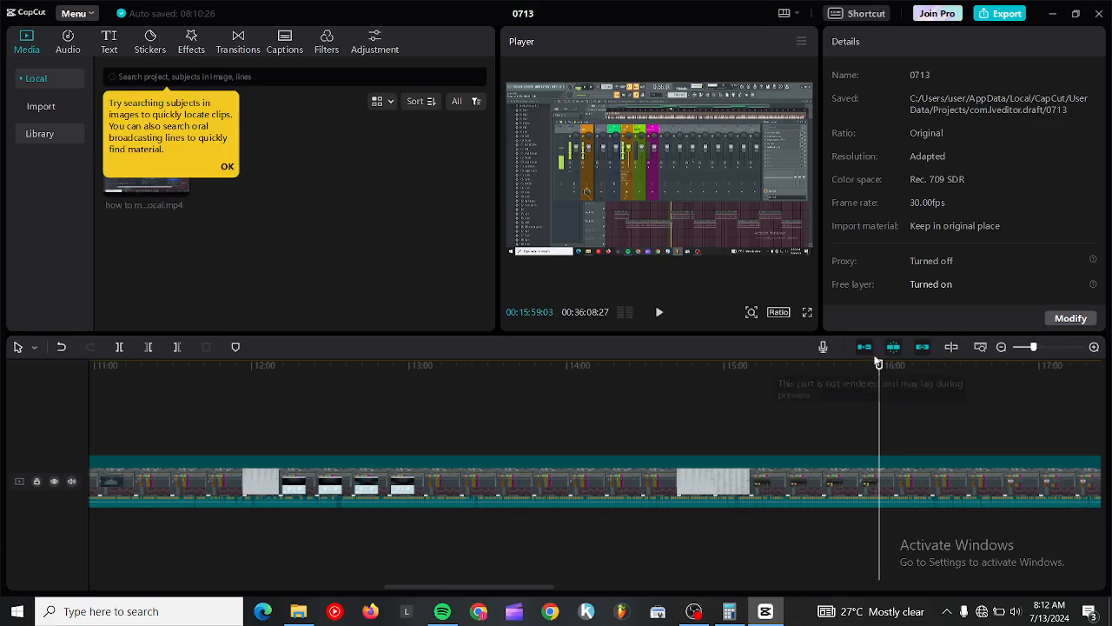
{"action": "left_click_drag", "start_coordinate": [878, 368], "coordinate": [722, 460]}
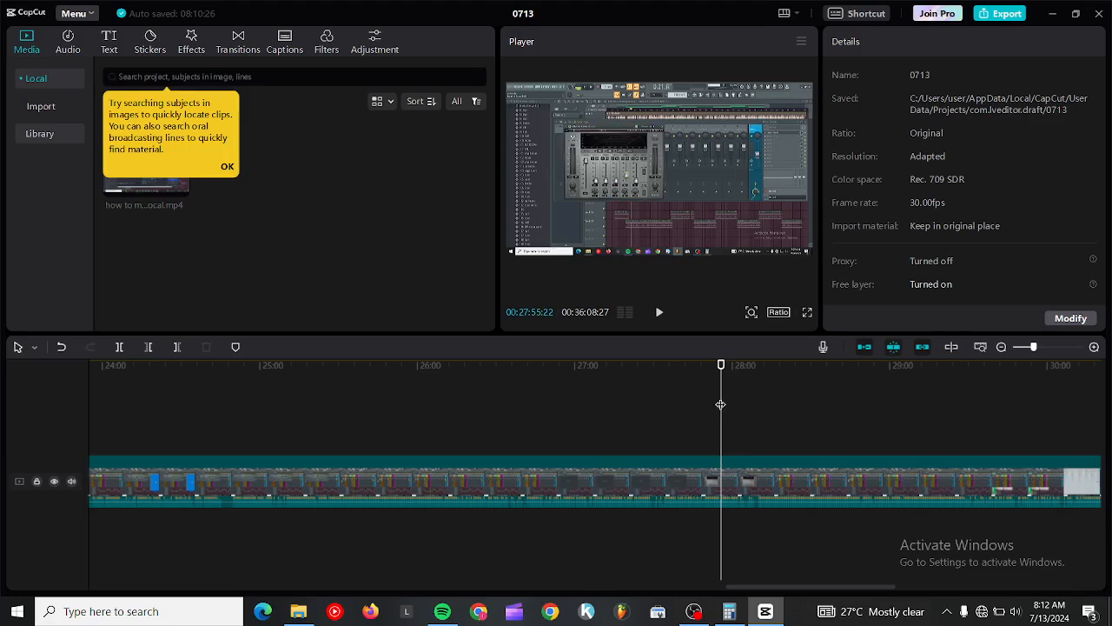
Check the recording between about 28:58 and 25:14, working back to the earlier point.
{"action": "left_click_drag", "start_coordinate": [721, 366], "coordinate": [781, 449]}
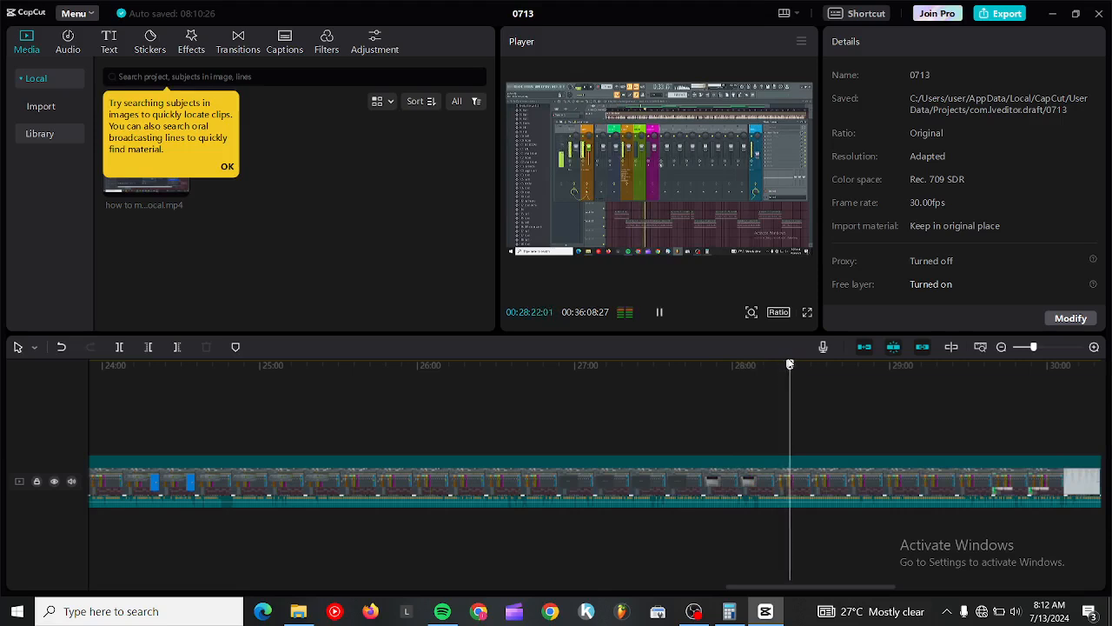
{"action": "left_click_drag", "start_coordinate": [790, 366], "coordinate": [884, 499]}
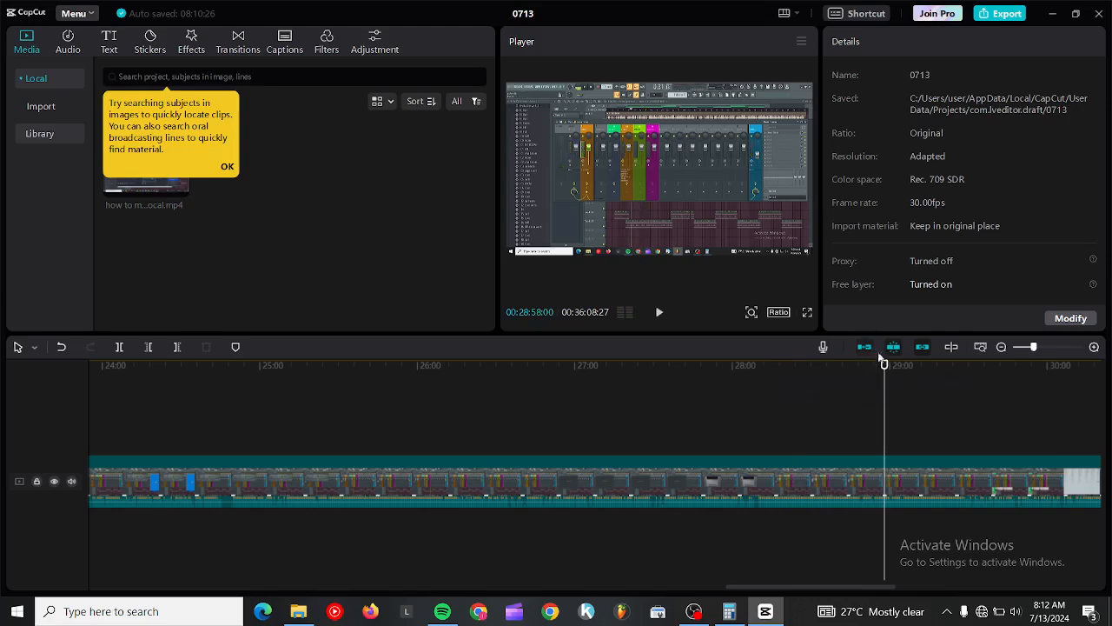
{"action": "left_click_drag", "start_coordinate": [884, 368], "coordinate": [458, 425]}
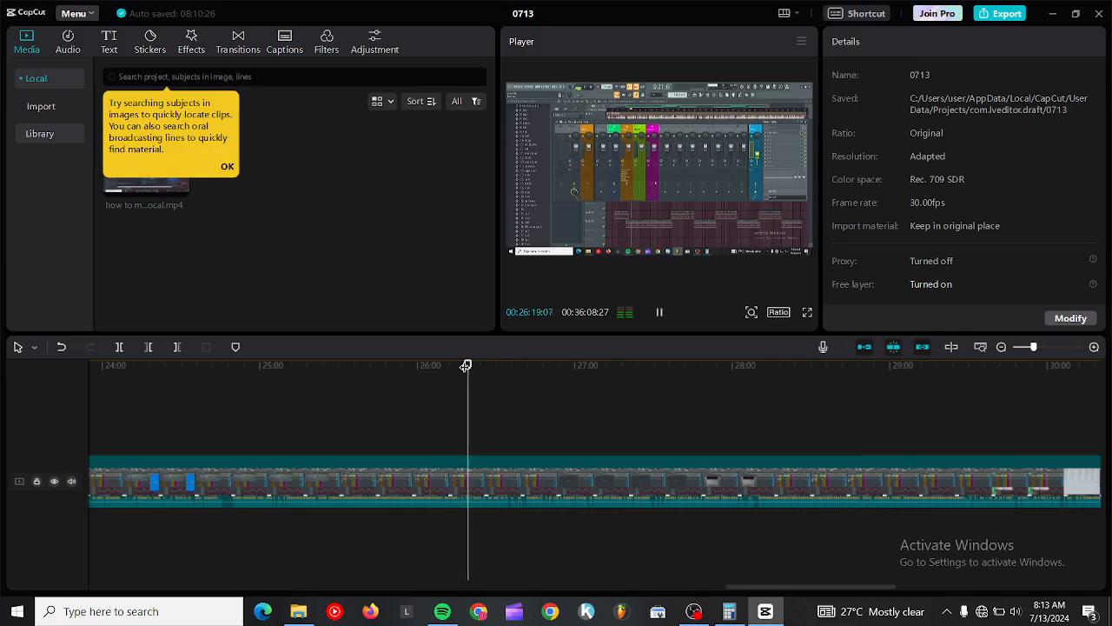
{"action": "left_click_drag", "start_coordinate": [467, 366], "coordinate": [296, 392]}
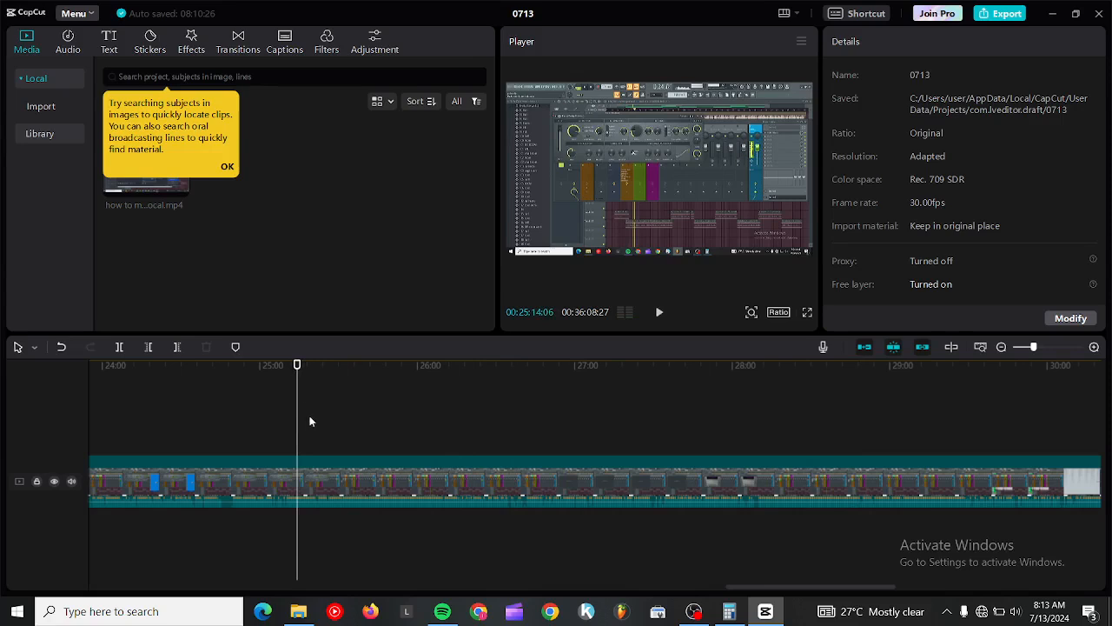
Play short stretches of the recording between about 25:14 and 26:09 to locate the unwanted section.
{"action": "key", "text": "space"}
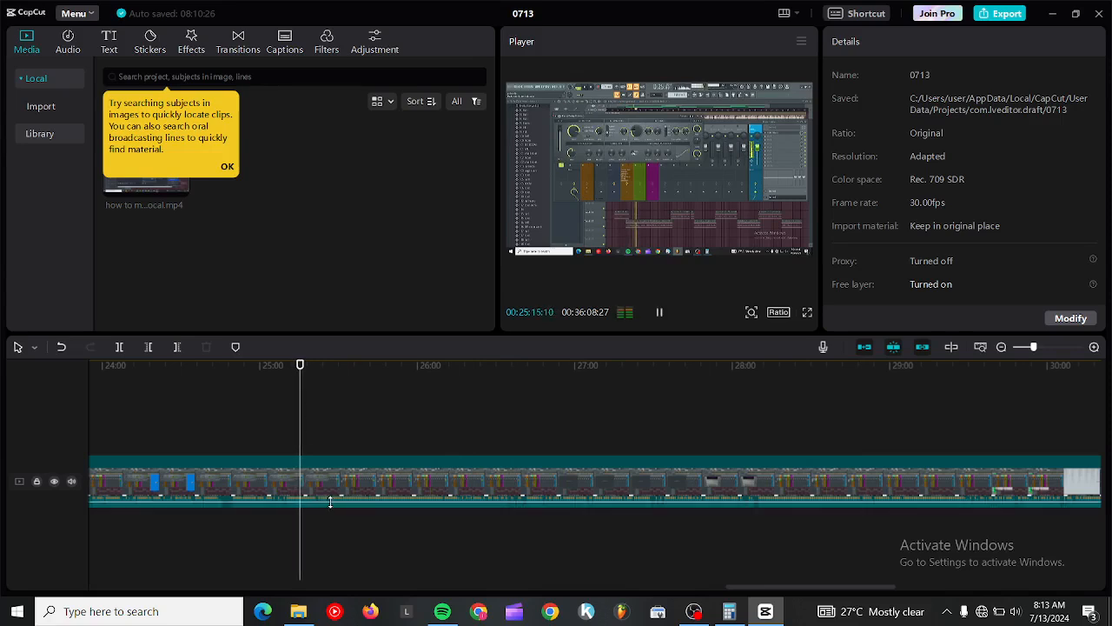
{"action": "left_click", "coordinate": [337, 412]}
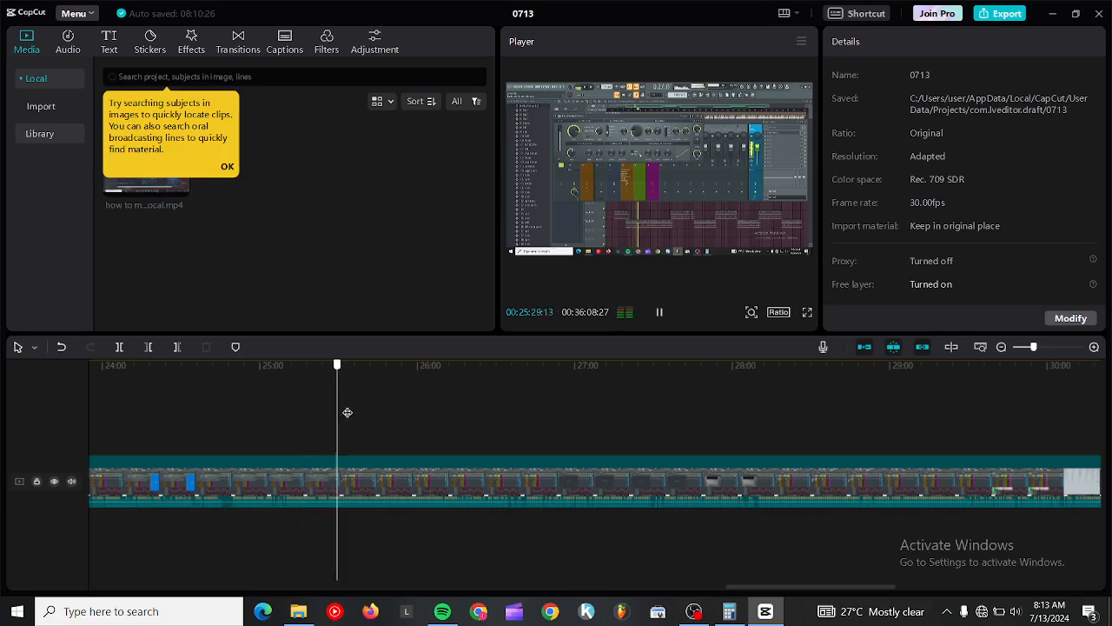
{"action": "left_click", "coordinate": [349, 416]}
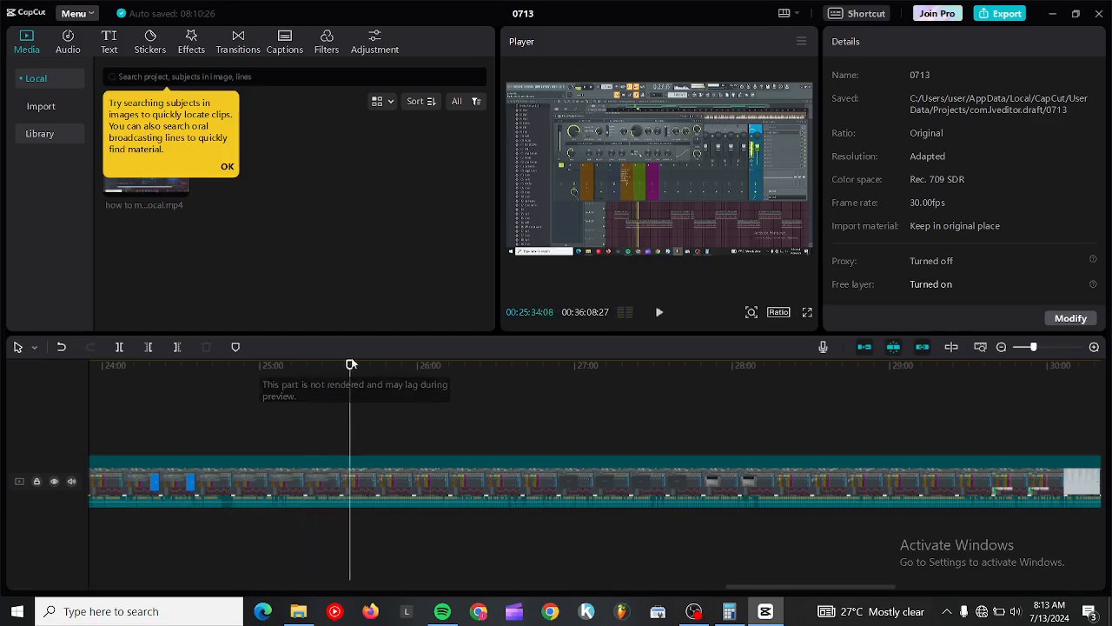
{"action": "left_click_drag", "start_coordinate": [349, 367], "coordinate": [414, 406]}
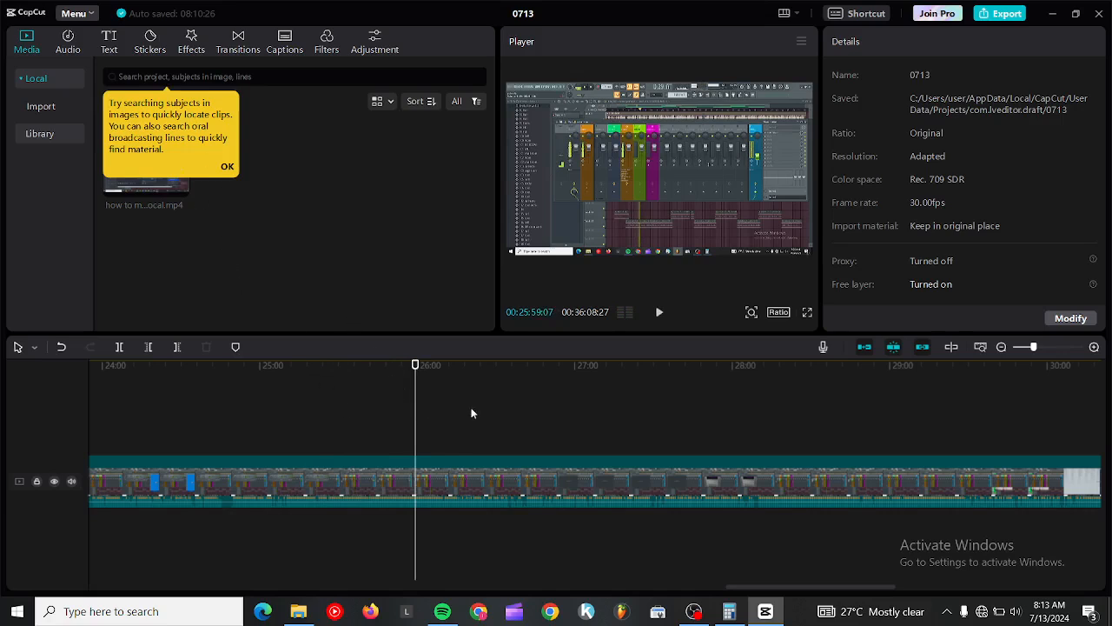
{"action": "key", "text": "space"}
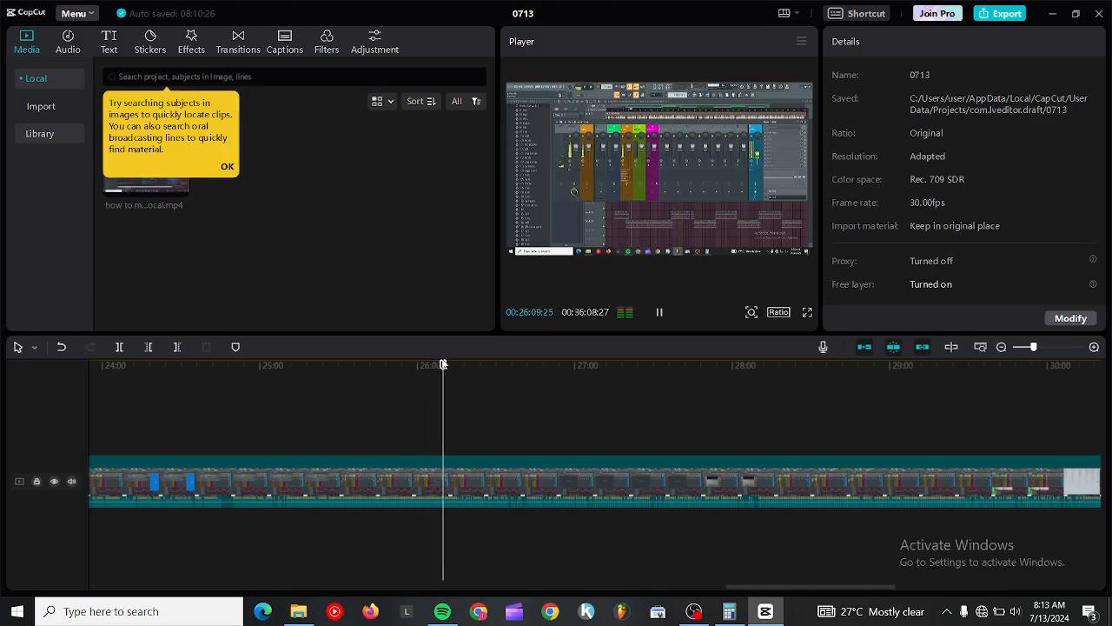
Play briefly from about 25:31 and split the clip at 00:25:32:19, where the unwanted section starts.
{"action": "left_click_drag", "start_coordinate": [443, 365], "coordinate": [343, 378]}
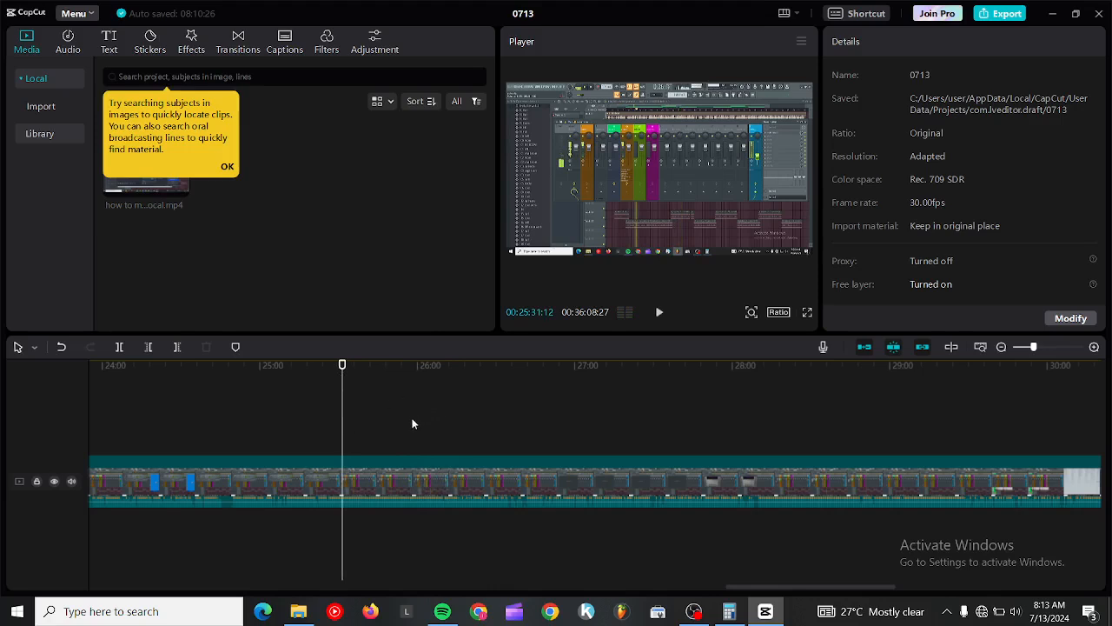
{"action": "left_click", "coordinate": [659, 312]}
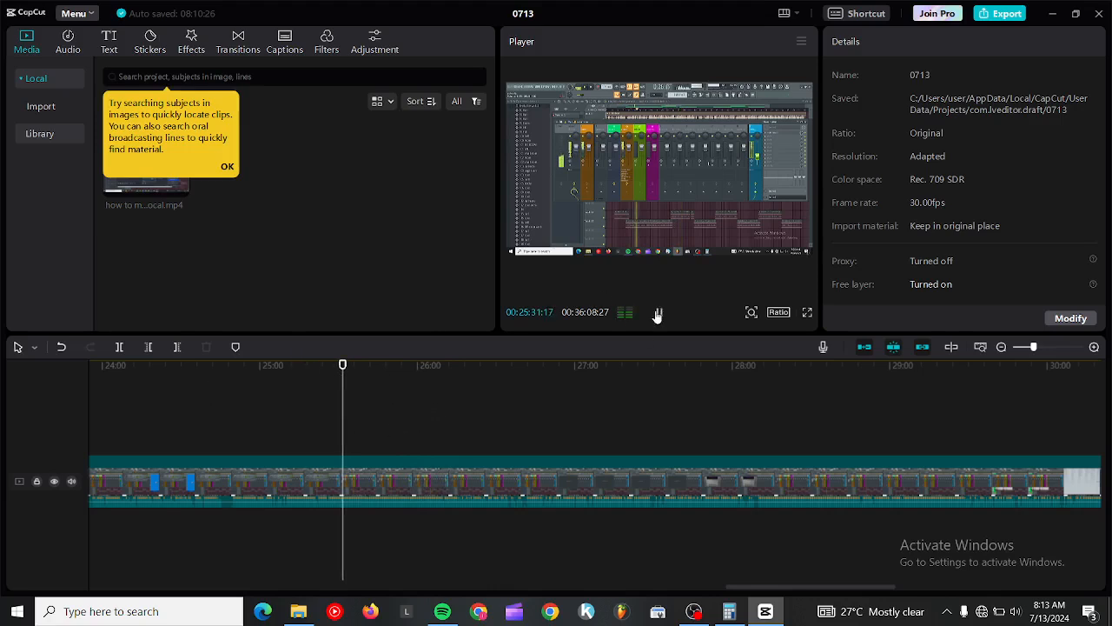
{"action": "left_click", "coordinate": [659, 312]}
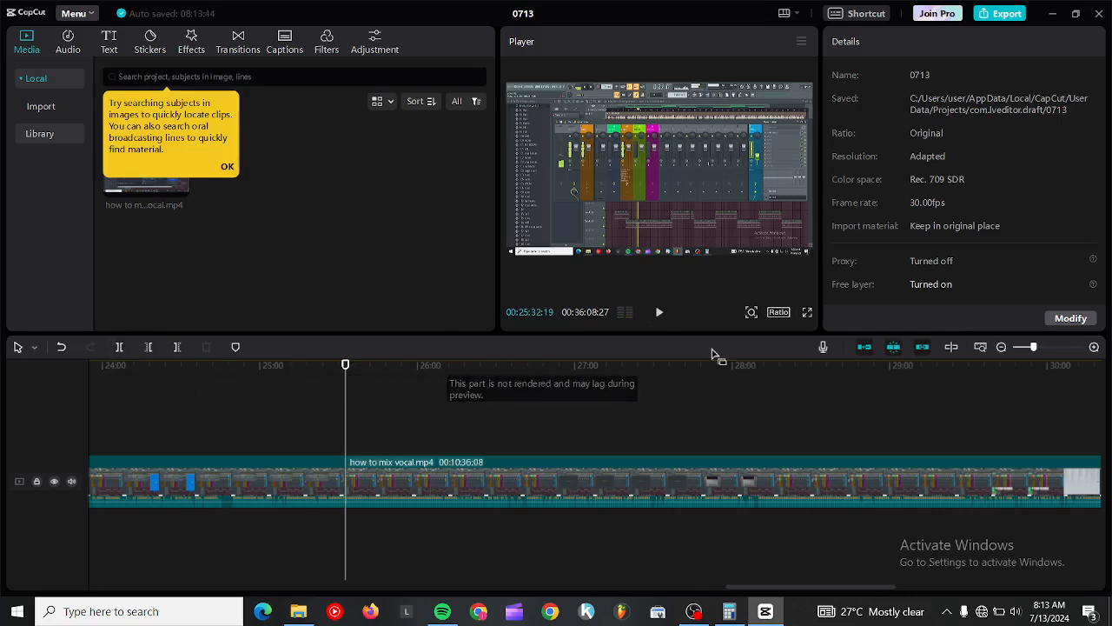
Review the footage after the first cut up to about 26:41 and split the clip again at 00:26:16:27.
{"action": "left_click", "coordinate": [659, 314]}
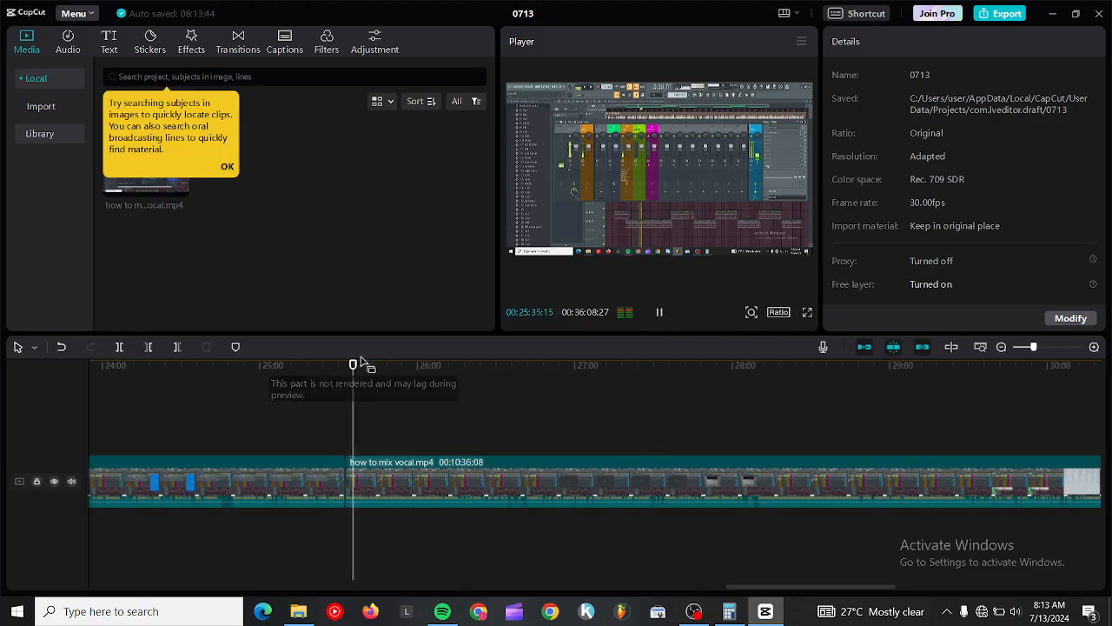
{"action": "left_click_drag", "start_coordinate": [353, 365], "coordinate": [414, 365]}
{"action": "left_click_drag", "start_coordinate": [472, 412], "coordinate": [523, 437]}
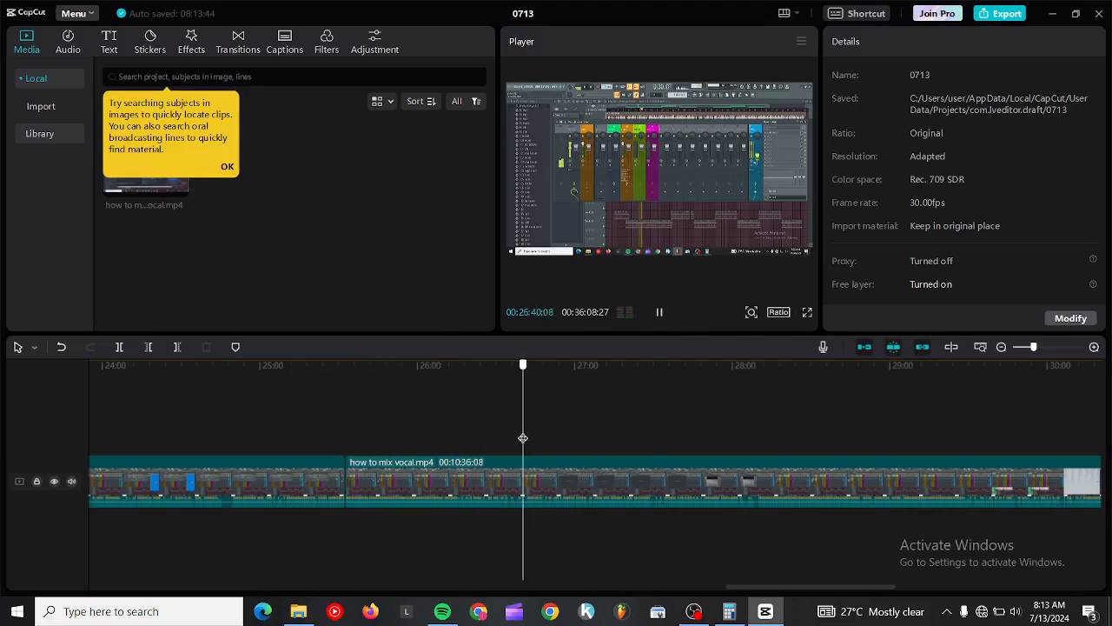
{"action": "left_click", "coordinate": [659, 316]}
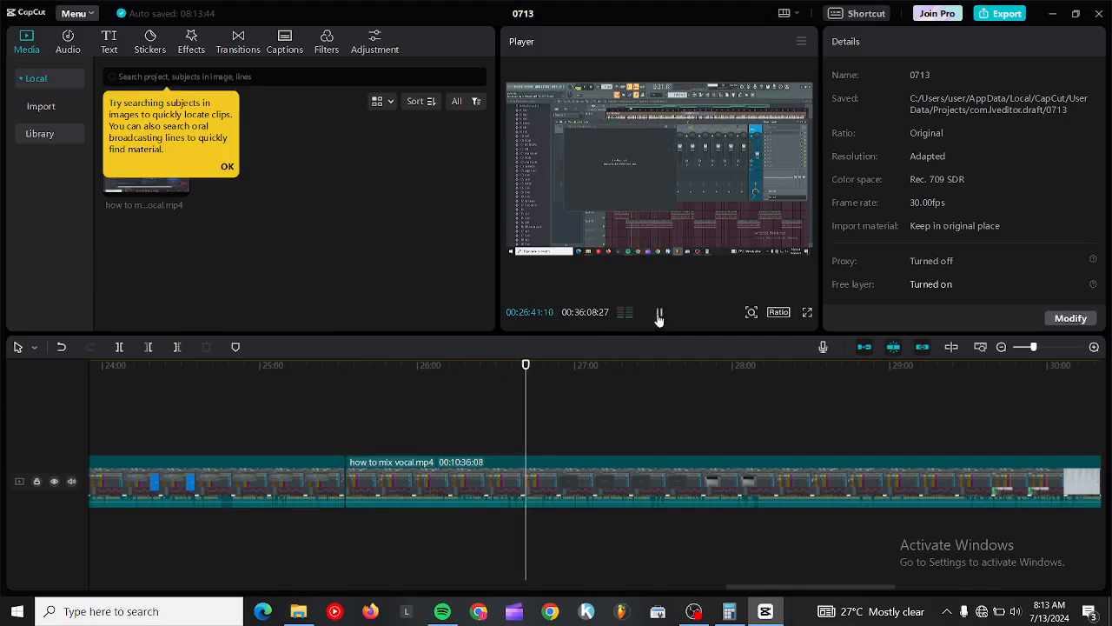
{"action": "left_click_drag", "start_coordinate": [504, 370], "coordinate": [443, 367]}
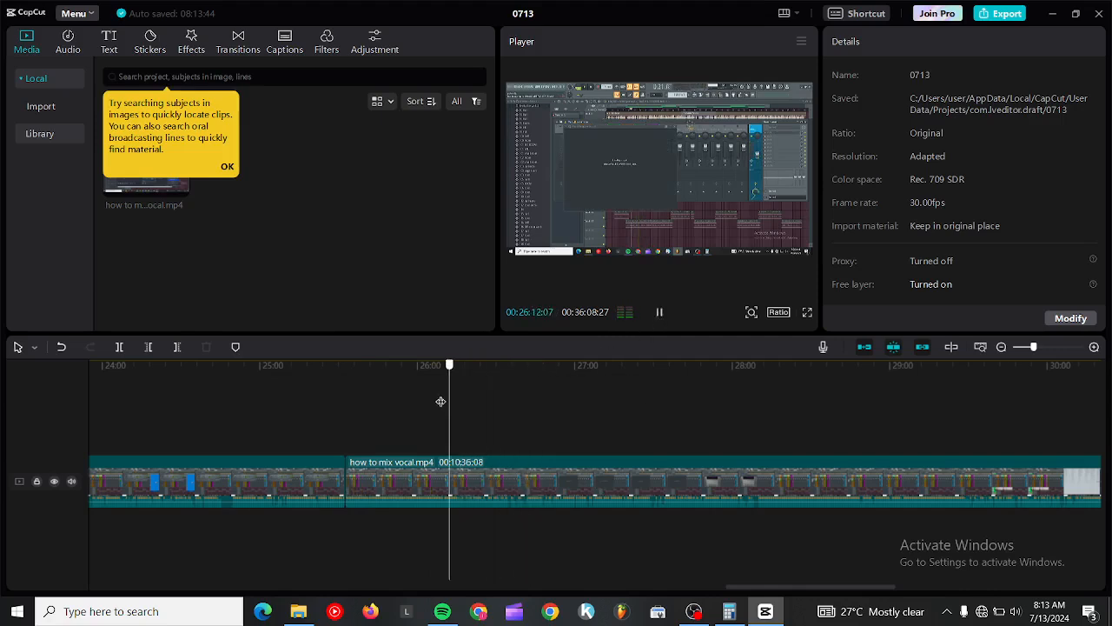
{"action": "left_click", "coordinate": [661, 315]}
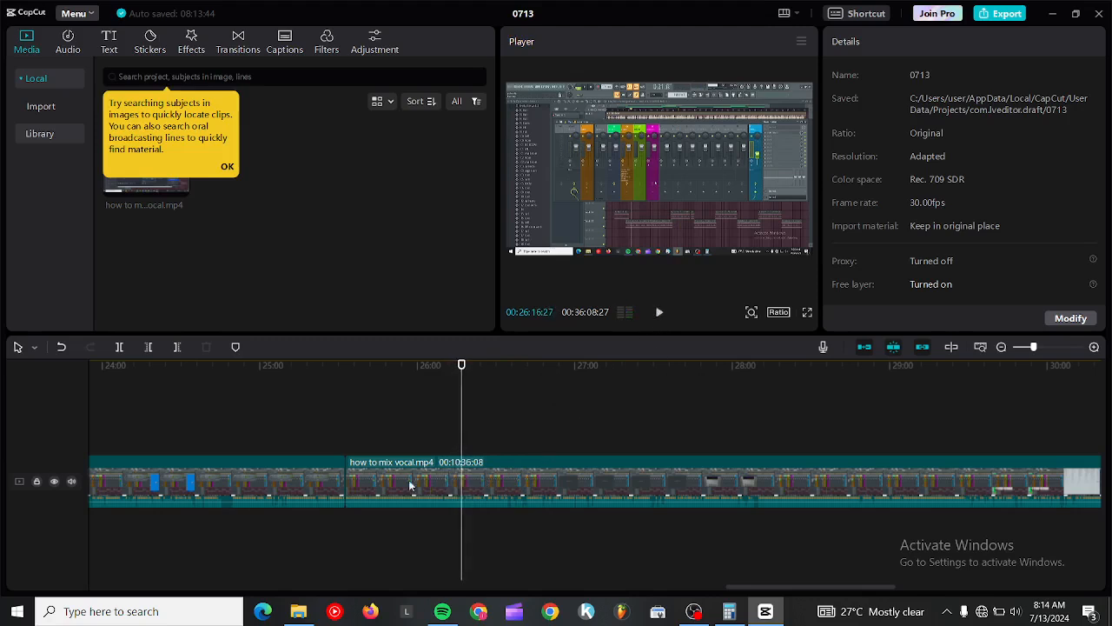
{"action": "left_click", "coordinate": [119, 347]}
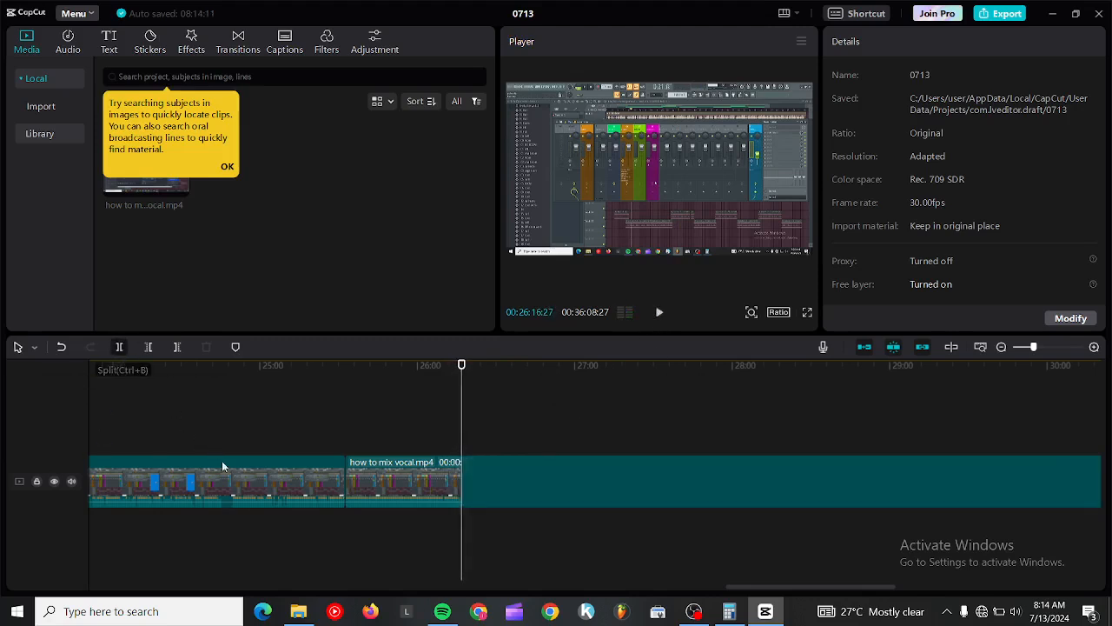
Copy the clip cut out between 00:25:32:19 and 00:26:16:27.
{"action": "left_click", "coordinate": [389, 494]}
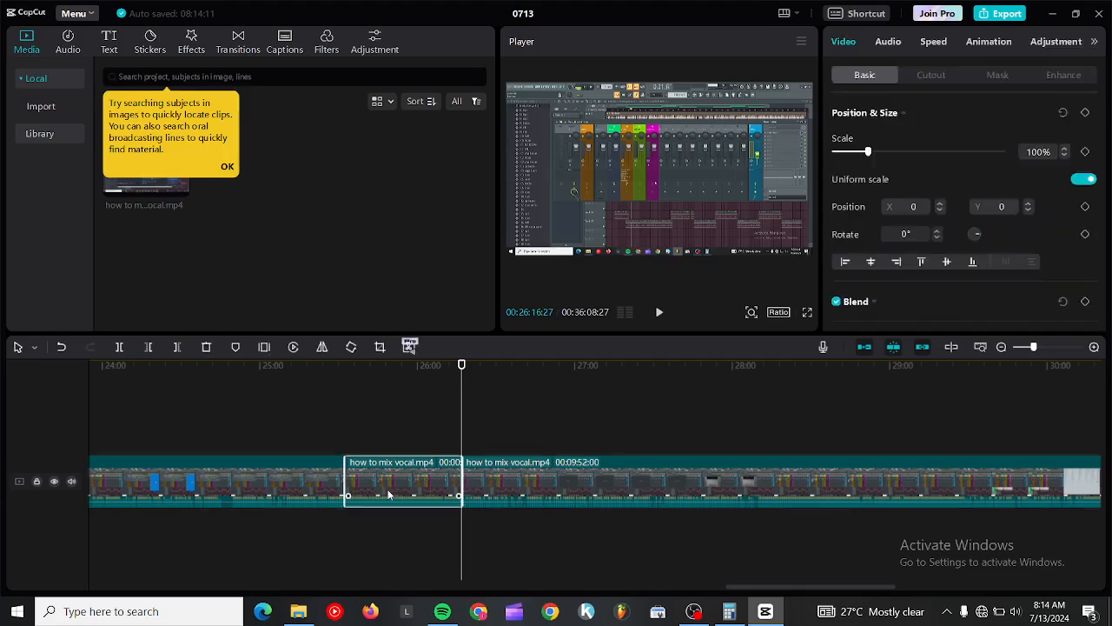
{"action": "mouse_move", "coordinate": [388, 494]}
{"action": "left_mouse_down"}
{"action": "mouse_move", "coordinate": [521, 493]}
{"action": "mouse_move", "coordinate": [253, 455]}
{"action": "mouse_move", "coordinate": [271, 442]}
{"action": "mouse_move", "coordinate": [389, 492]}
{"action": "left_mouse_up"}
{"action": "left_click", "coordinate": [551, 424]}
{"action": "left_click", "coordinate": [394, 478]}
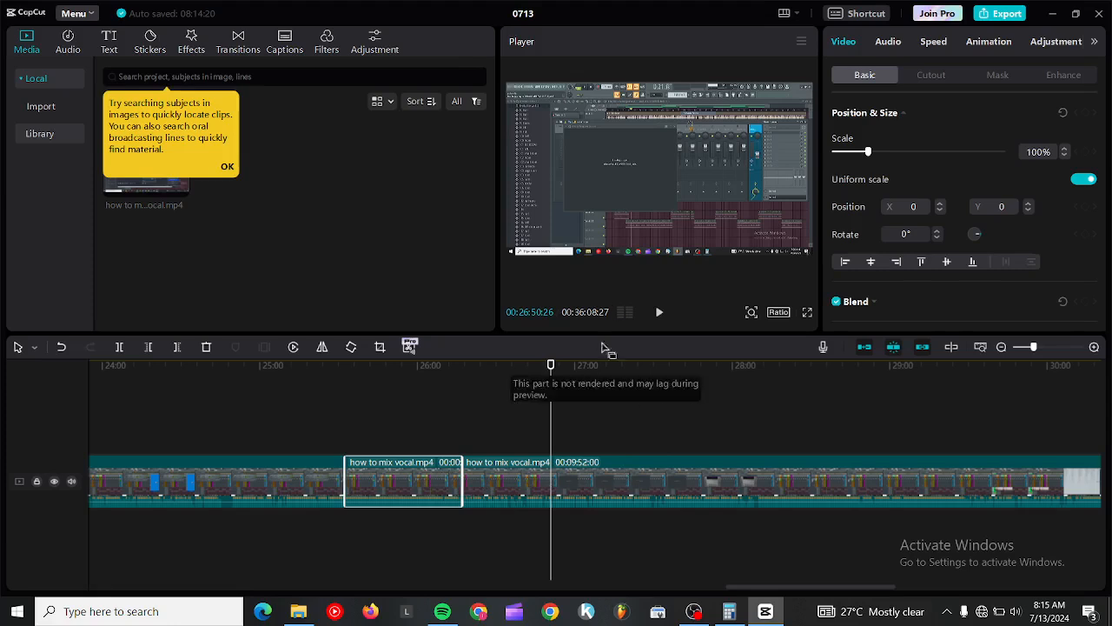
{"action": "right_click", "coordinate": [412, 481]}
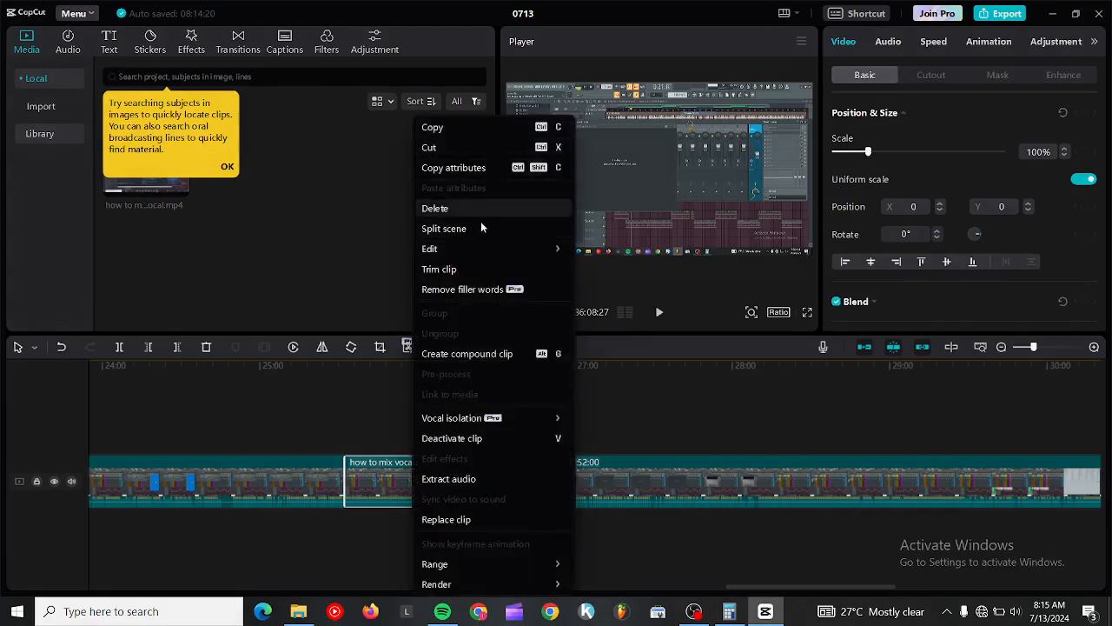
{"action": "left_click", "coordinate": [461, 126]}
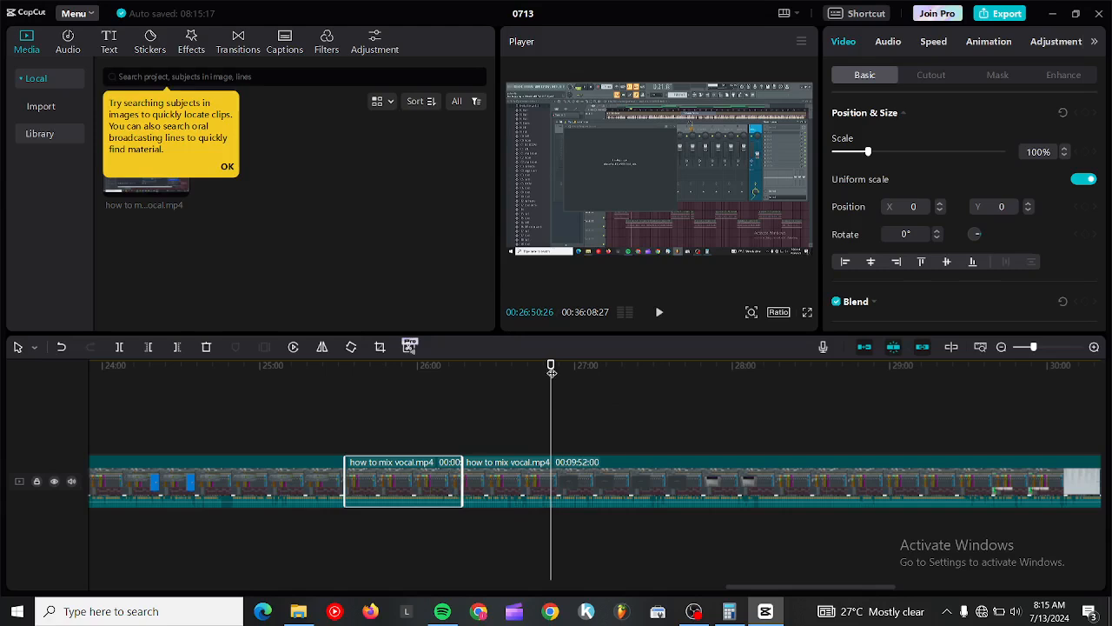
Paste the copied clip at the very end of the recording, at 00:36:08:27.
{"action": "left_click_drag", "start_coordinate": [552, 373], "coordinate": [1111, 470]}
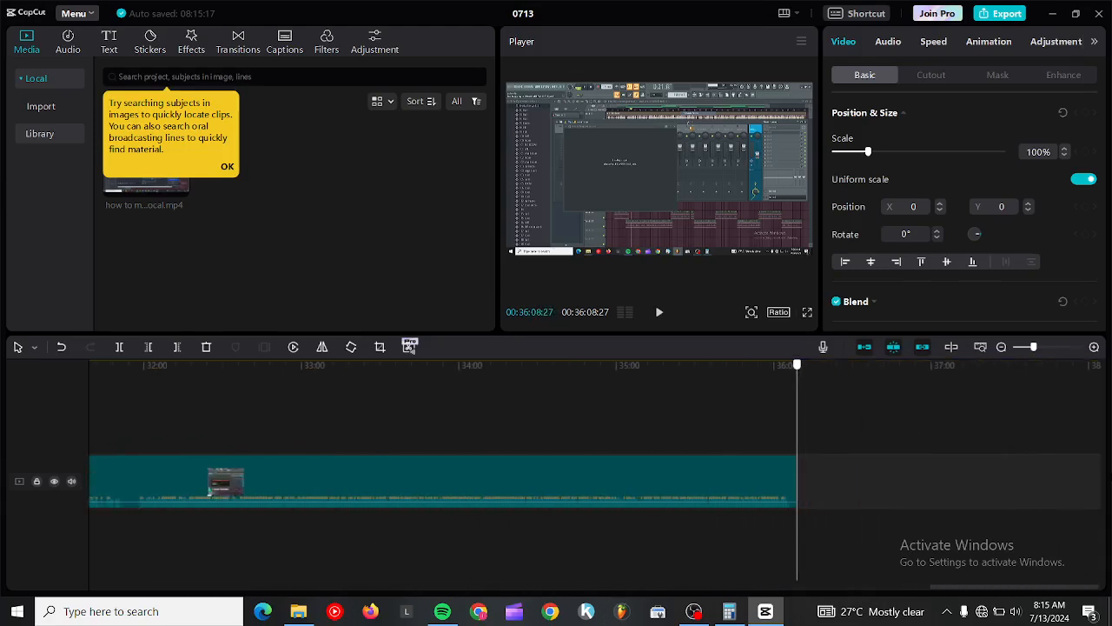
{"action": "left_click", "coordinate": [866, 485]}
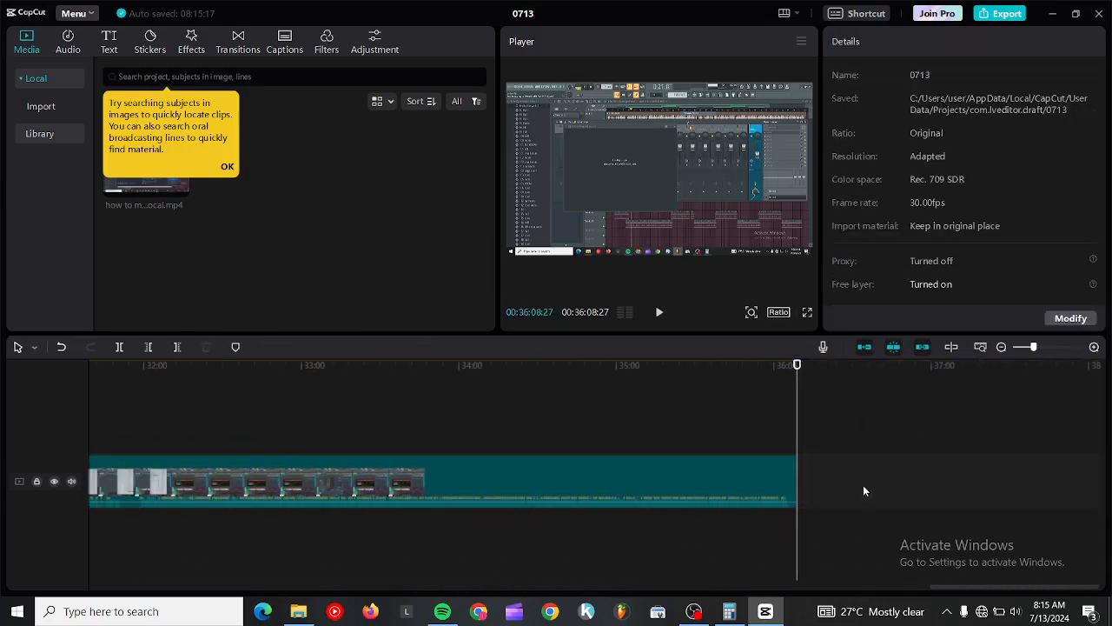
{"action": "right_click", "coordinate": [863, 485]}
{"action": "left_click", "coordinate": [883, 498]}
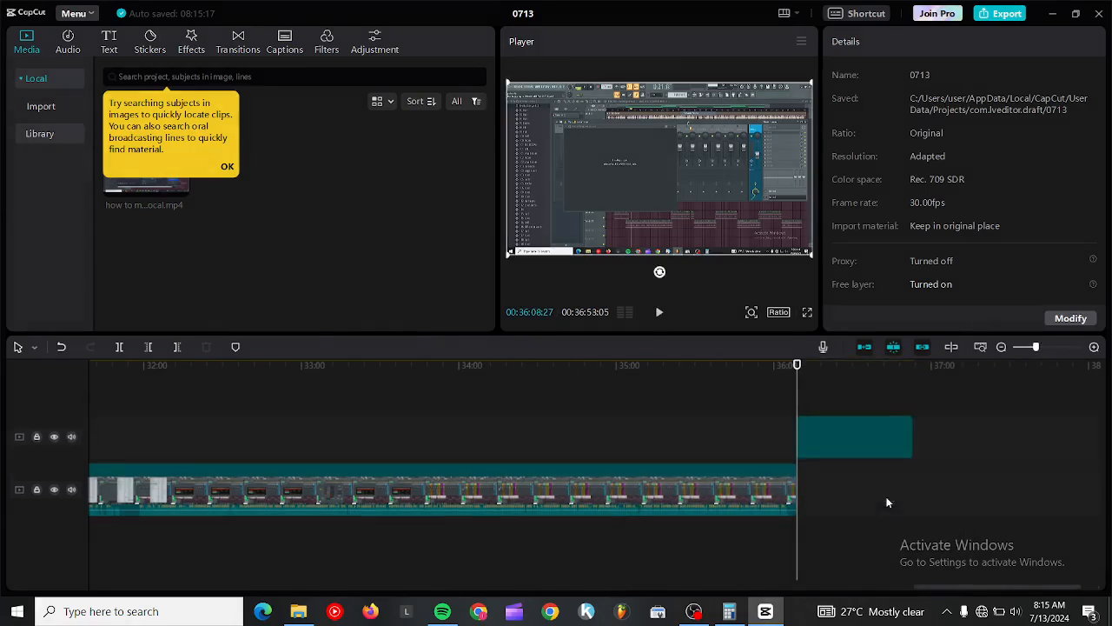
Move the pasted clip to the start of the timeline and insert it on the main track ahead of the recording.
{"action": "left_click_drag", "start_coordinate": [848, 439], "coordinate": [19, 450]}
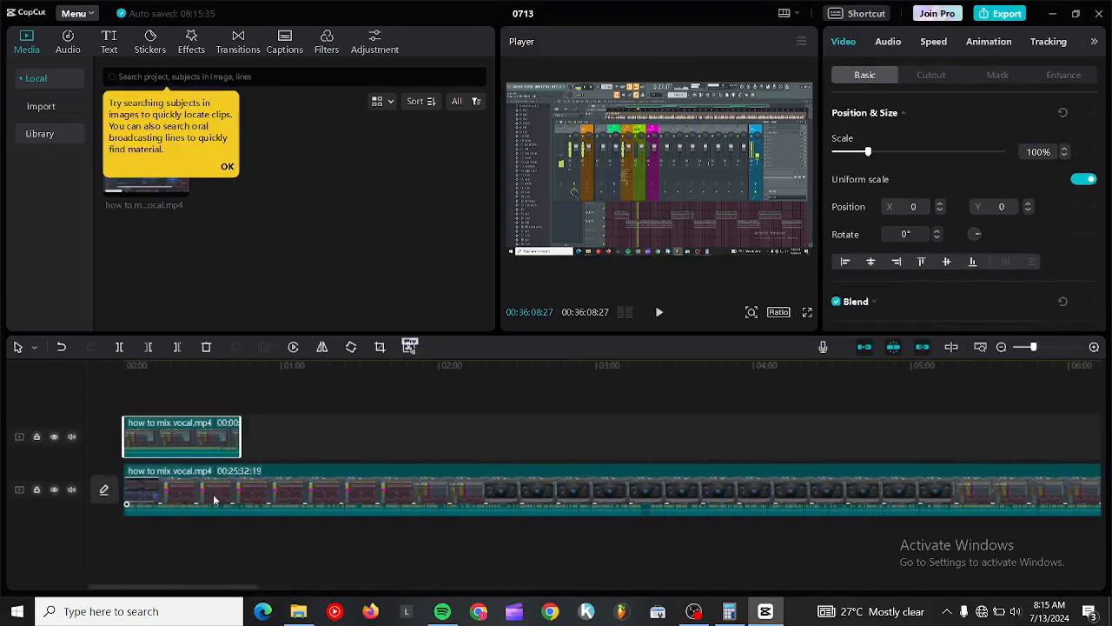
{"action": "right_click", "coordinate": [579, 548]}
{"action": "left_click", "coordinate": [471, 533]}
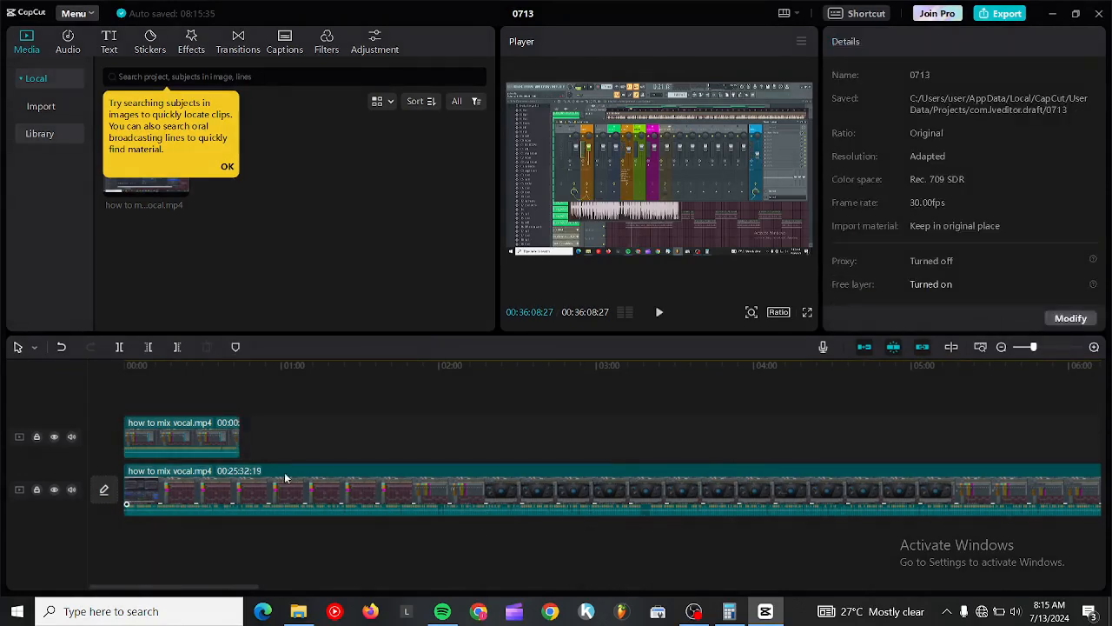
{"action": "left_click_drag", "start_coordinate": [190, 441], "coordinate": [167, 499]}
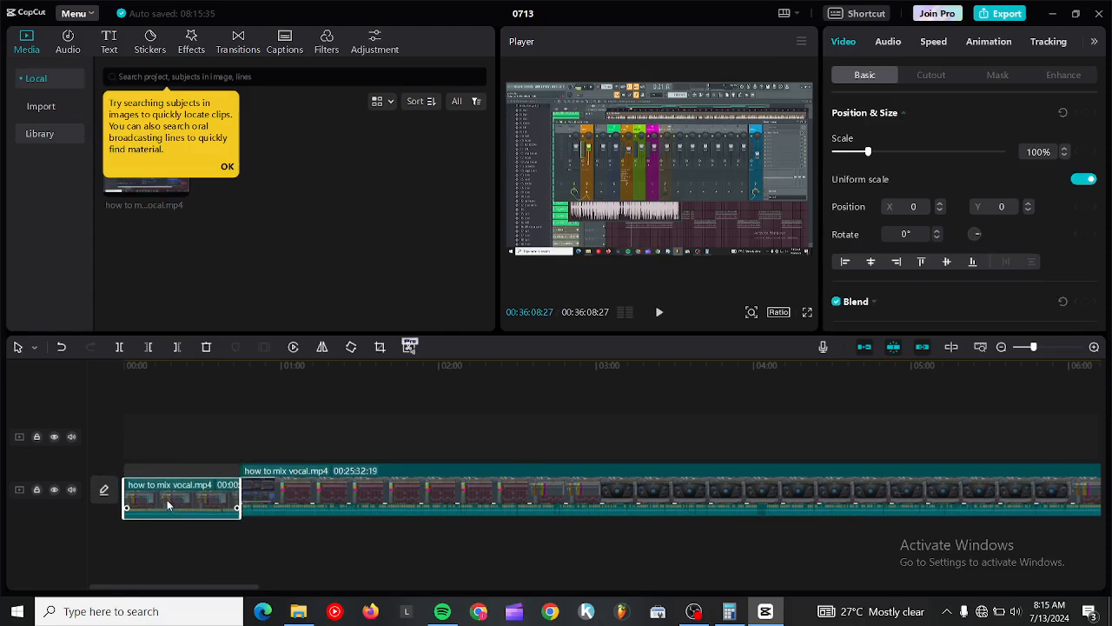
{"action": "left_click", "coordinate": [323, 445]}
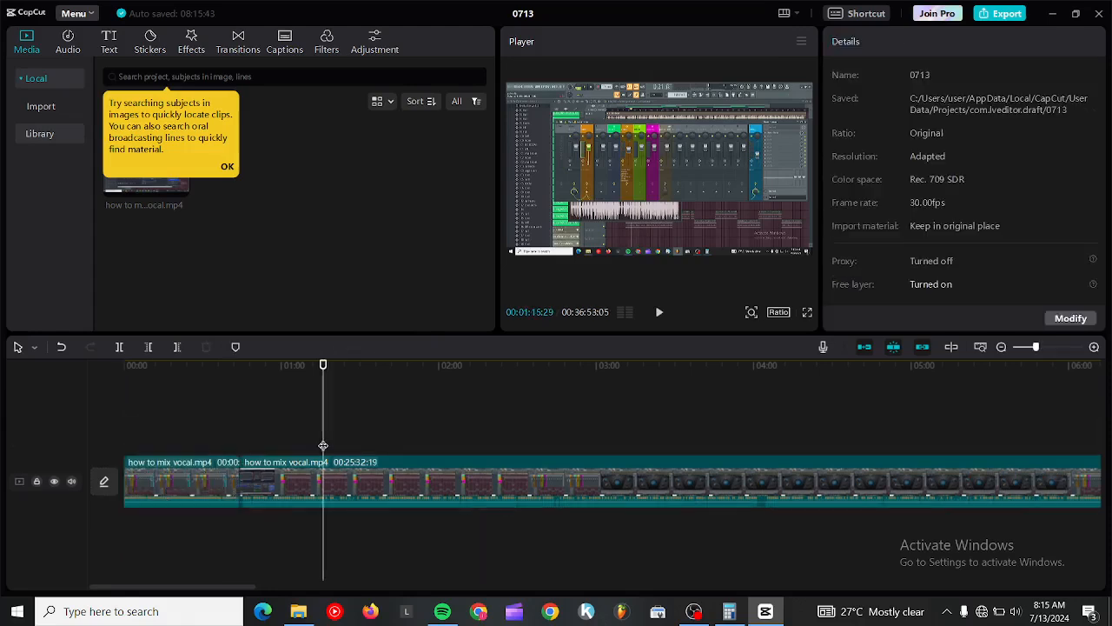
Play the opening clip from the start, split it at 00:00:22:05 and delete the part before the cut.
{"action": "left_click_drag", "start_coordinate": [322, 367], "coordinate": [57, 401]}
{"action": "key", "text": "space"}
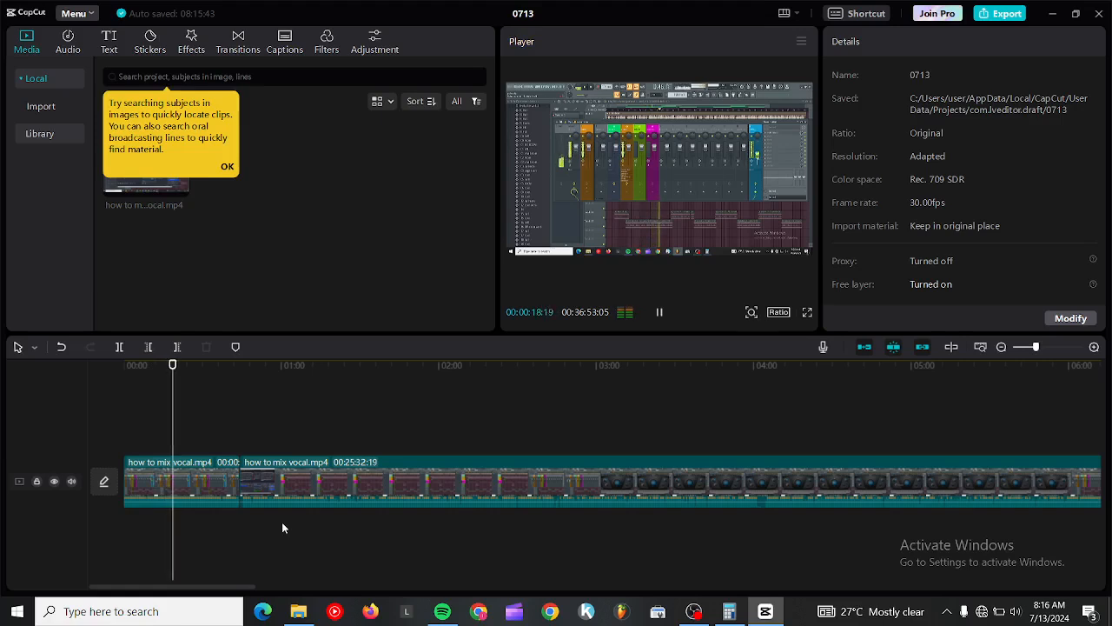
{"action": "left_click", "coordinate": [196, 486]}
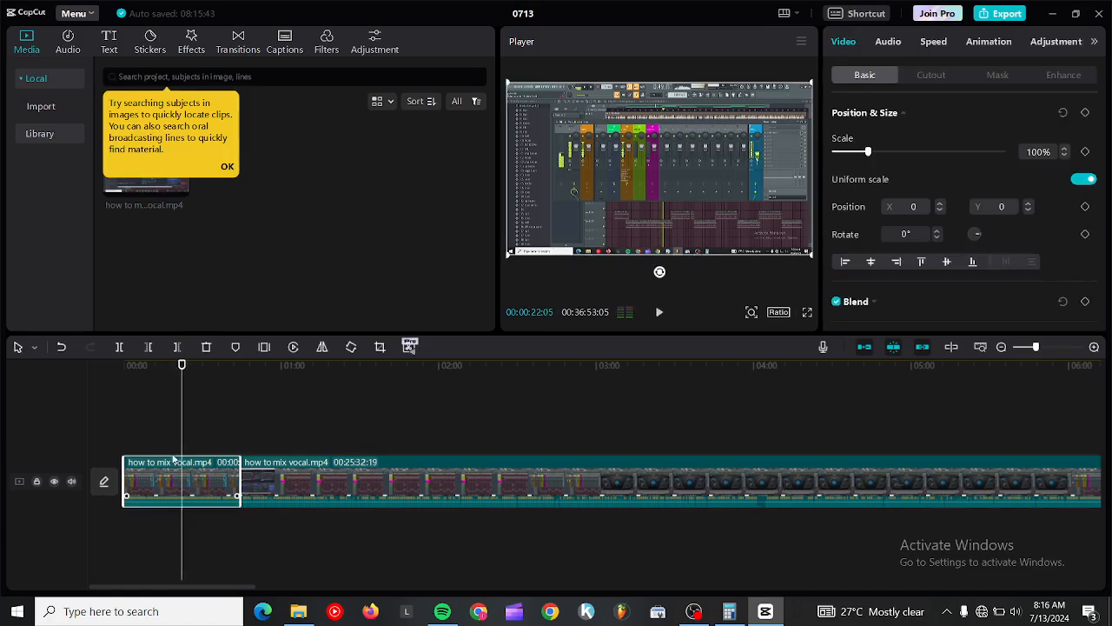
{"action": "left_click", "coordinate": [119, 347]}
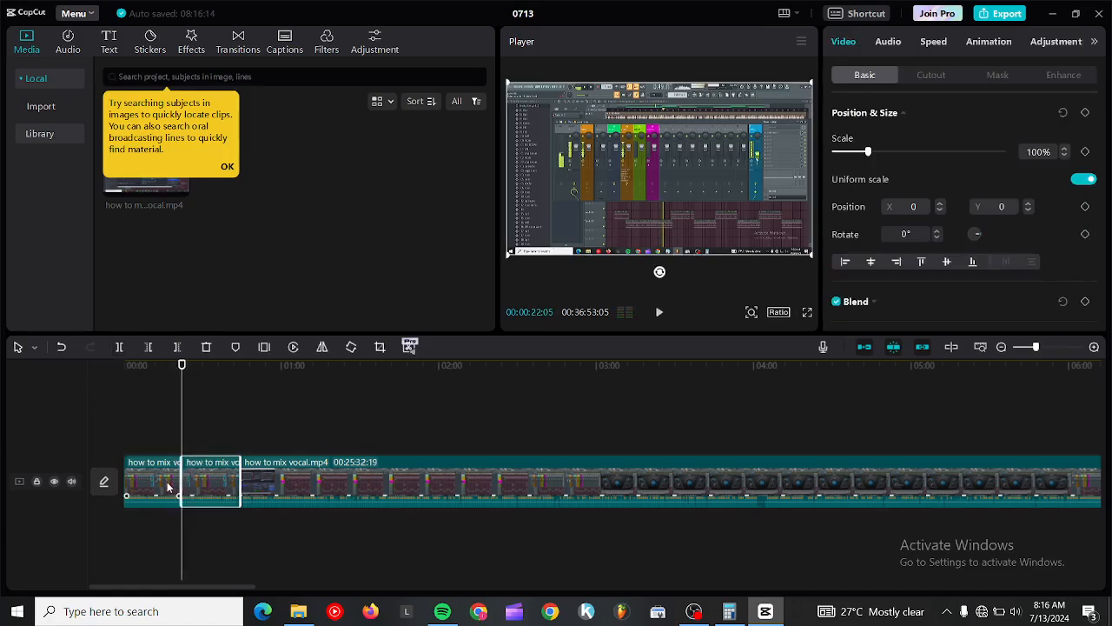
{"action": "left_click", "coordinate": [168, 487]}
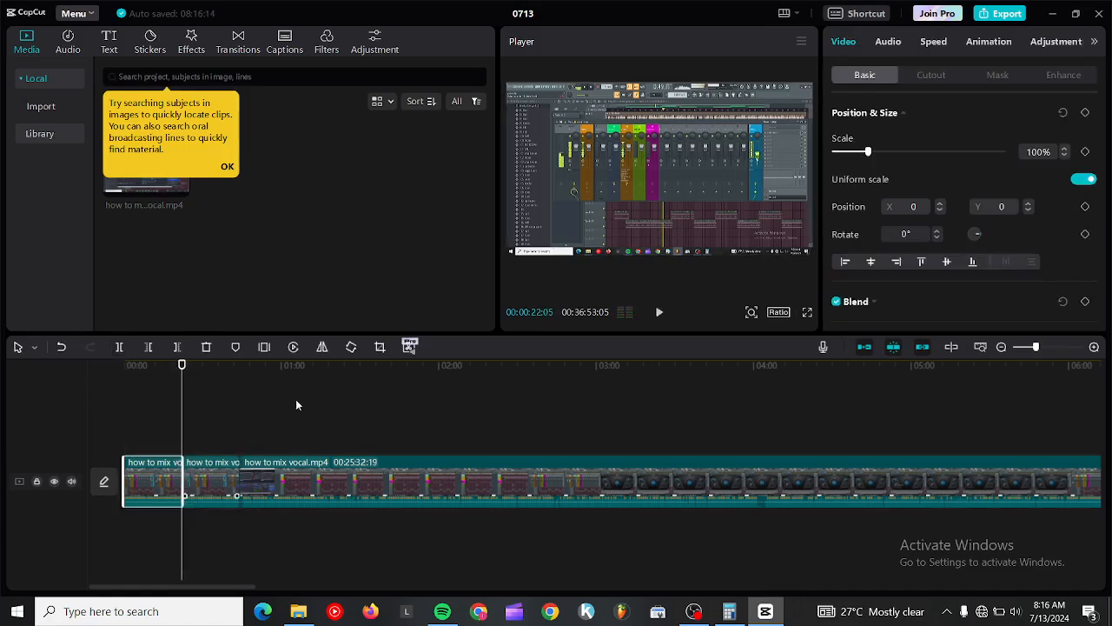
{"action": "left_click", "coordinate": [209, 347]}
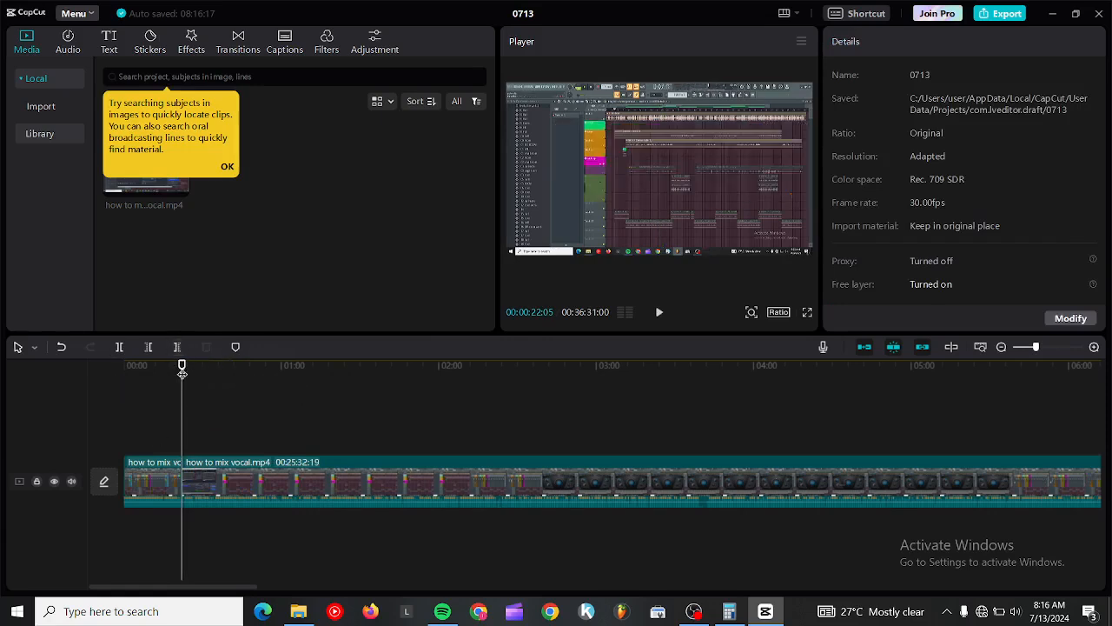
Play the shortened opening clip and adjust its end by trimming it back and extending it to about 23 seconds.
{"action": "left_click_drag", "start_coordinate": [181, 372], "coordinate": [123, 383]}
{"action": "key", "text": "space"}
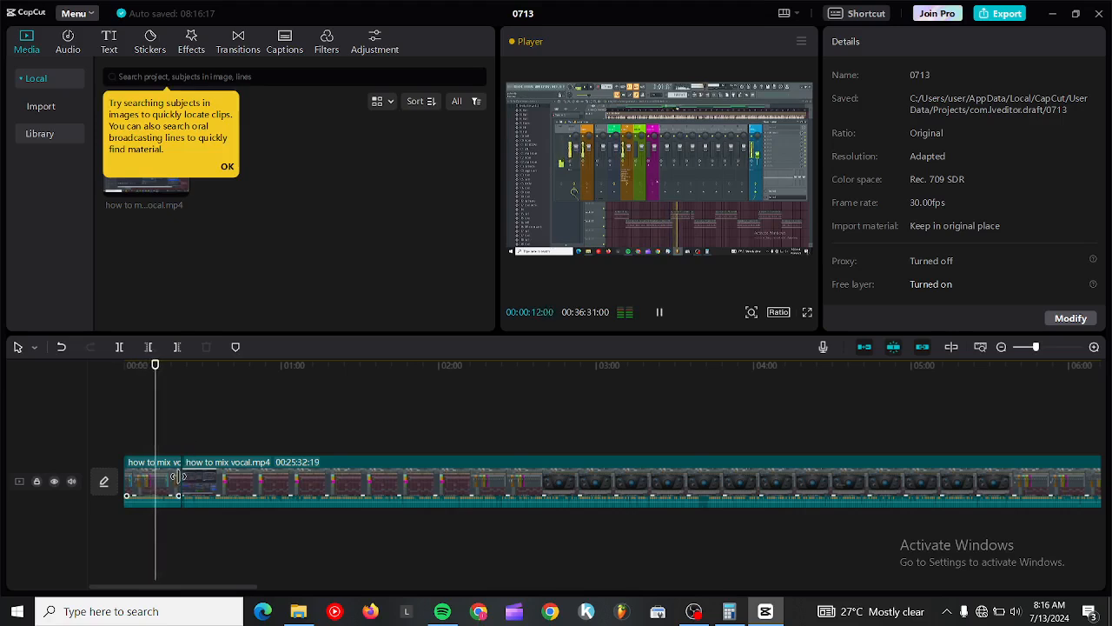
{"action": "left_click_drag", "start_coordinate": [177, 476], "coordinate": [160, 466]}
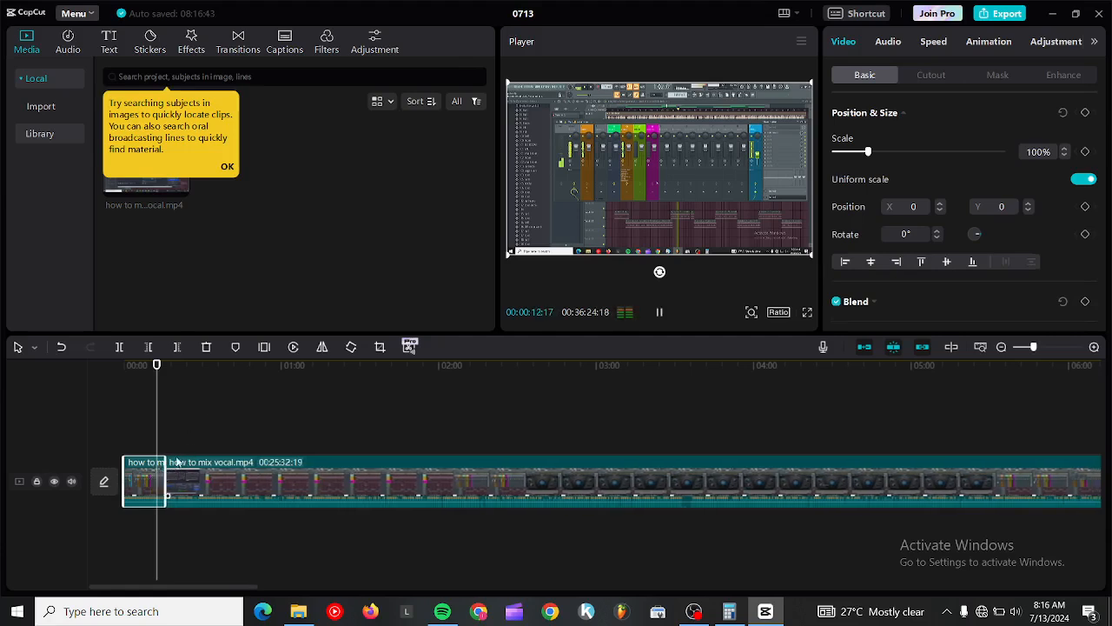
{"action": "left_click_drag", "start_coordinate": [167, 478], "coordinate": [180, 494]}
{"action": "left_click", "coordinate": [219, 422]}
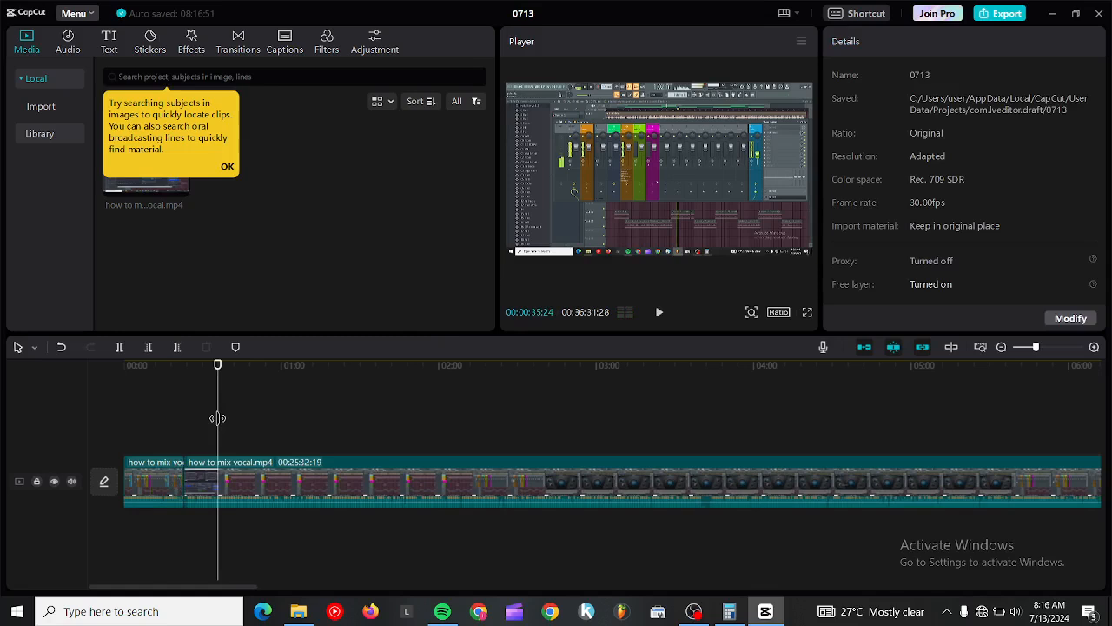
Play the transition from the opening clip into the main recording and check the footage around 34:51 and 33:20.
{"action": "left_click", "coordinate": [156, 462]}
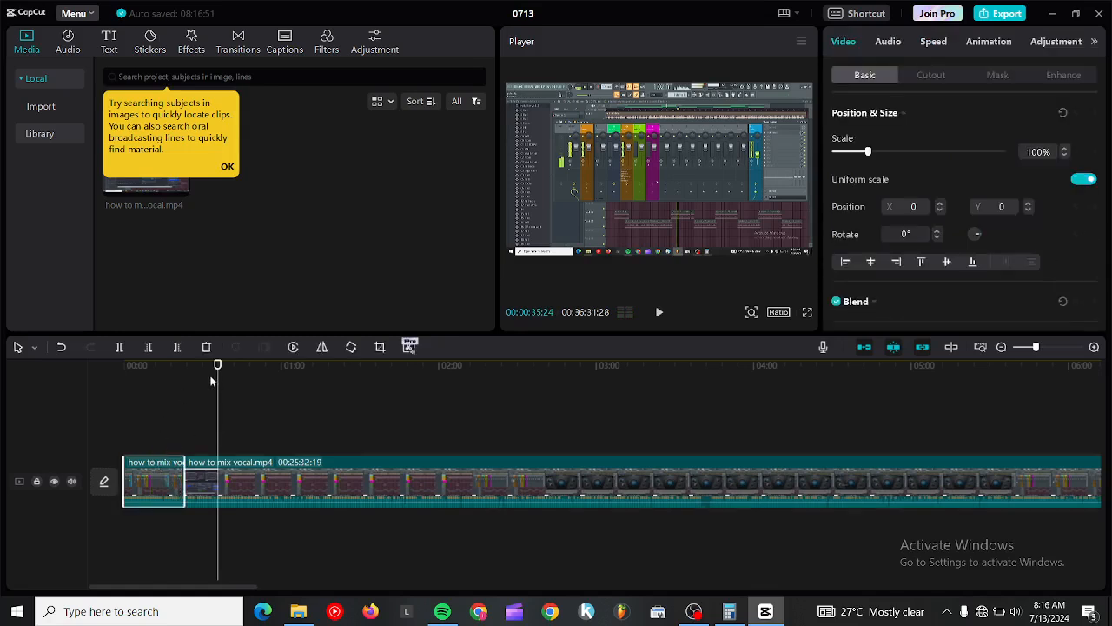
{"action": "left_click_drag", "start_coordinate": [218, 380], "coordinate": [161, 389]}
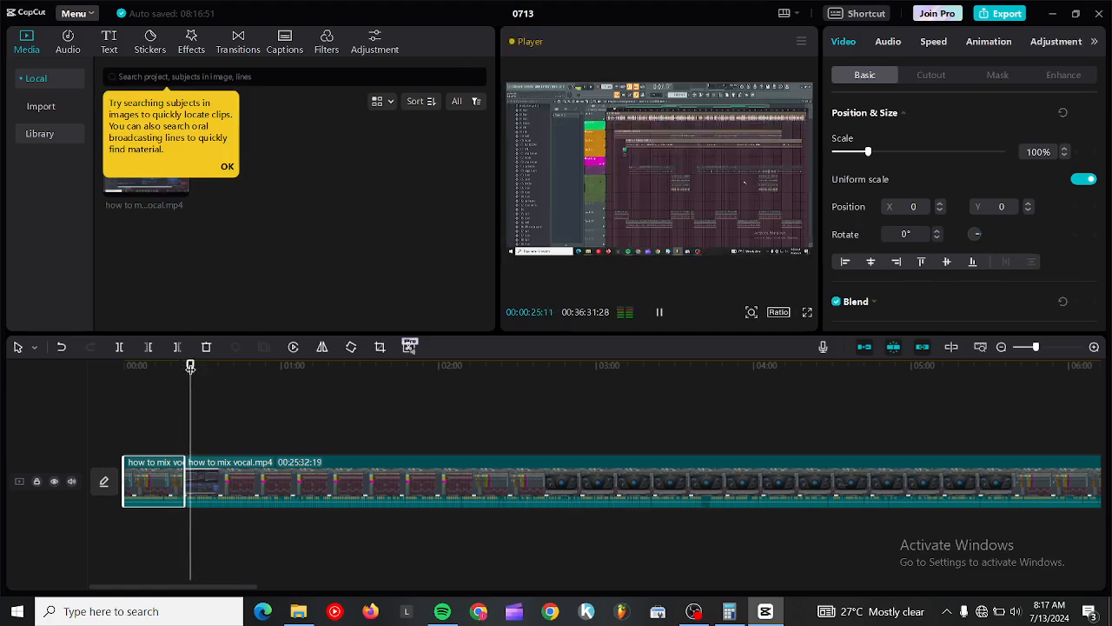
{"action": "left_click_drag", "start_coordinate": [191, 367], "coordinate": [533, 493]}
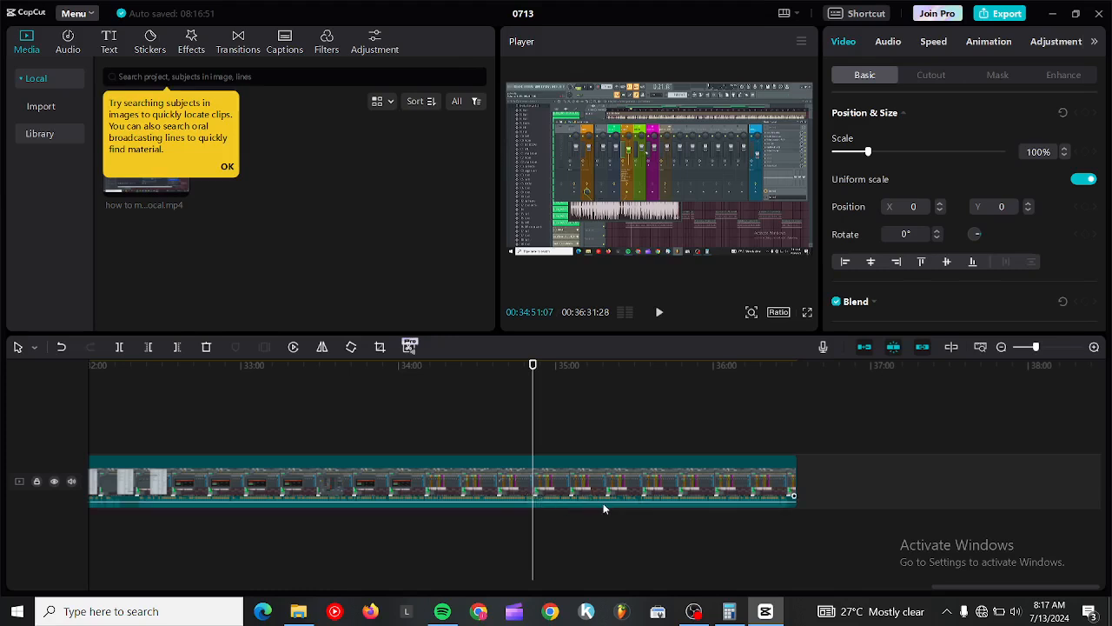
{"action": "key", "text": "space"}
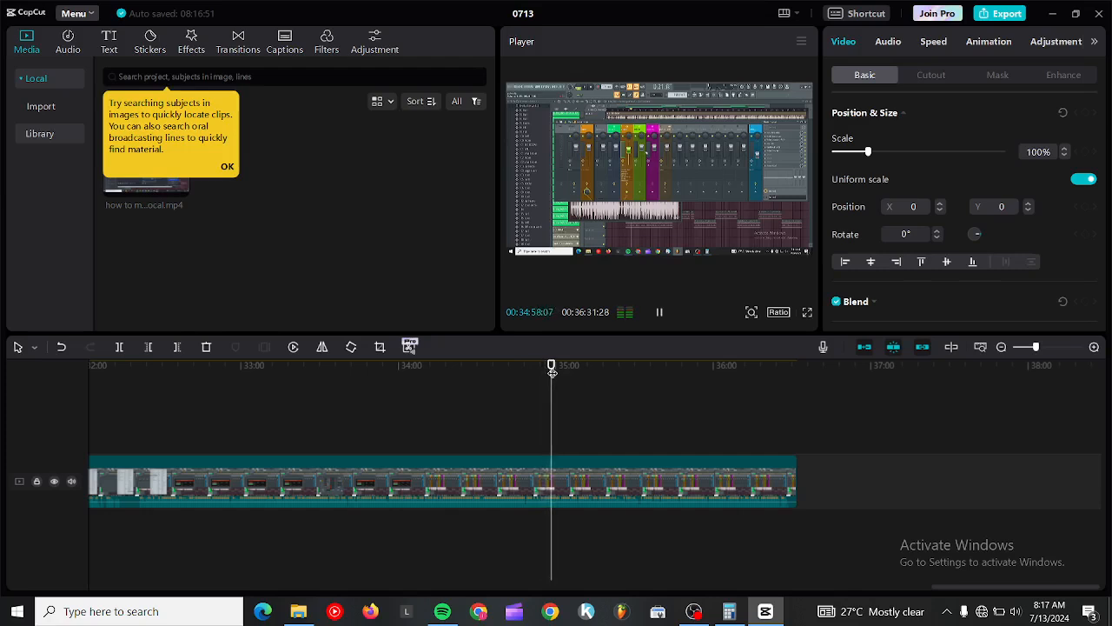
{"action": "left_click_drag", "start_coordinate": [551, 370], "coordinate": [293, 417]}
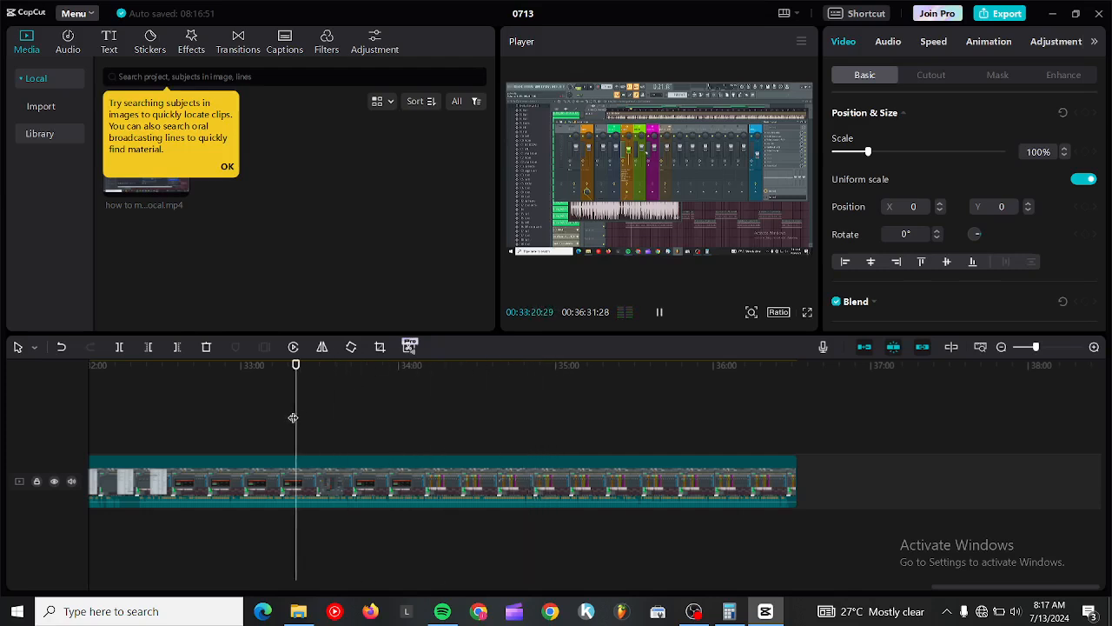